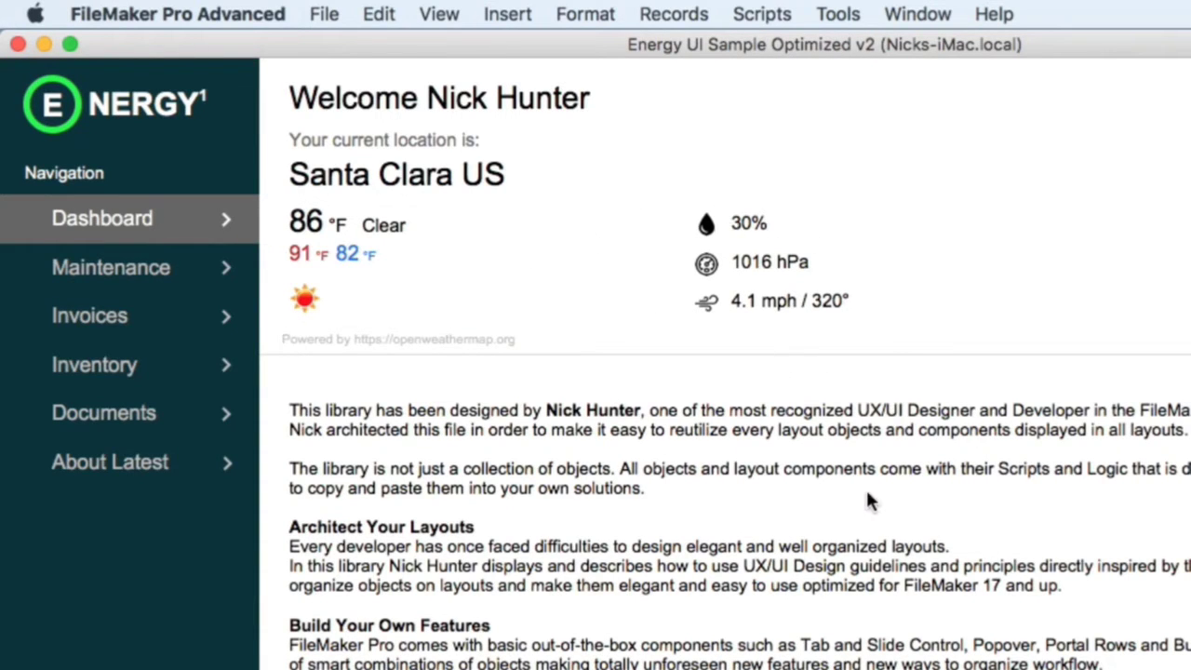
Step: Review the Insert from URL and API Call steps in the (0030) API | Insert Weather script, then close the Script Workspace
key("super+shift+s")
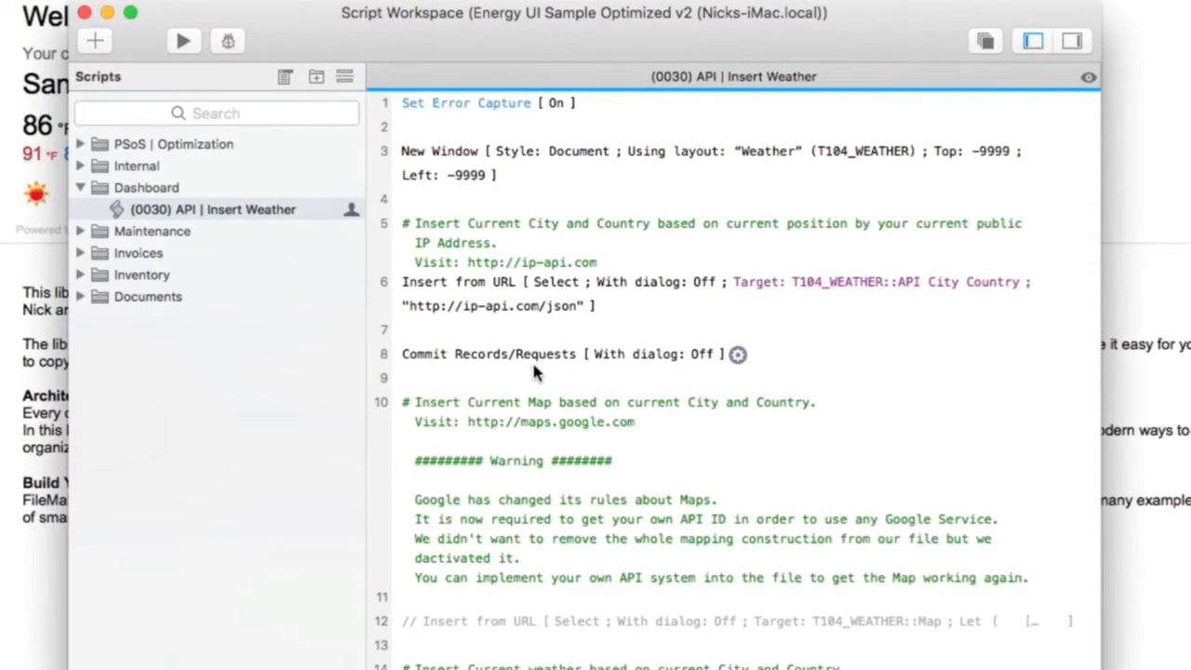
left_click(479, 315)
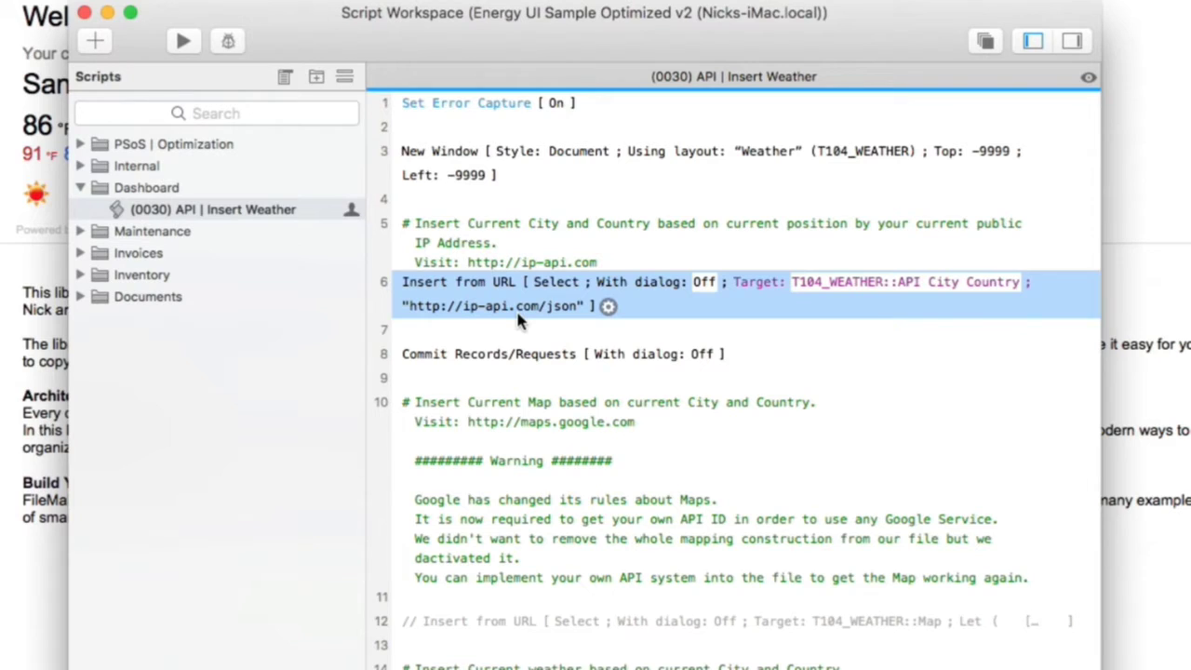
scroll(536, 441, "down", 3)
left_click(446, 616)
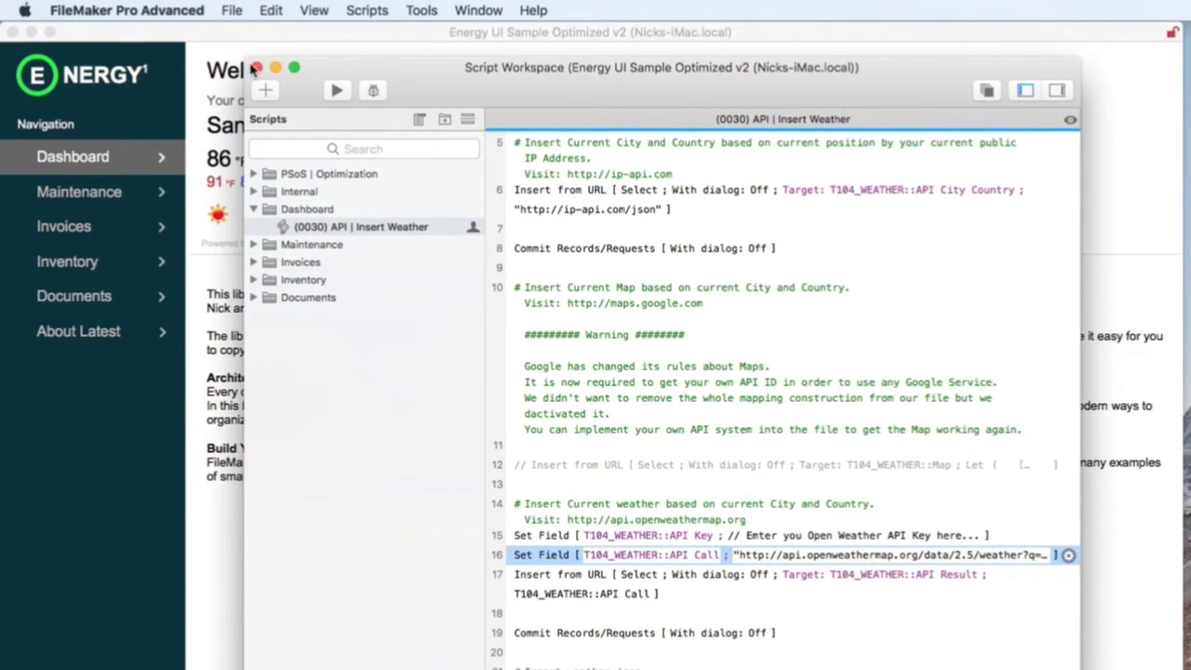
left_click(255, 68)
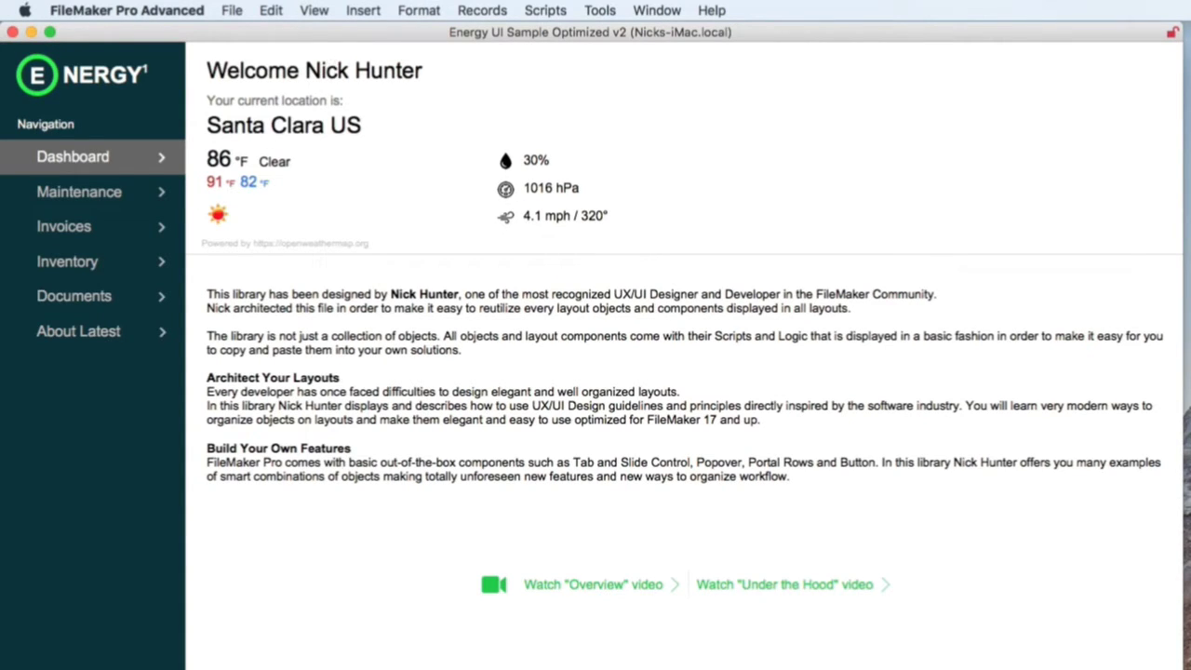
Step: Go to the Maintenance section and examine the contents of the iPhone and iPhone [Plus] folders in Manage Layouts
left_click(78, 197)
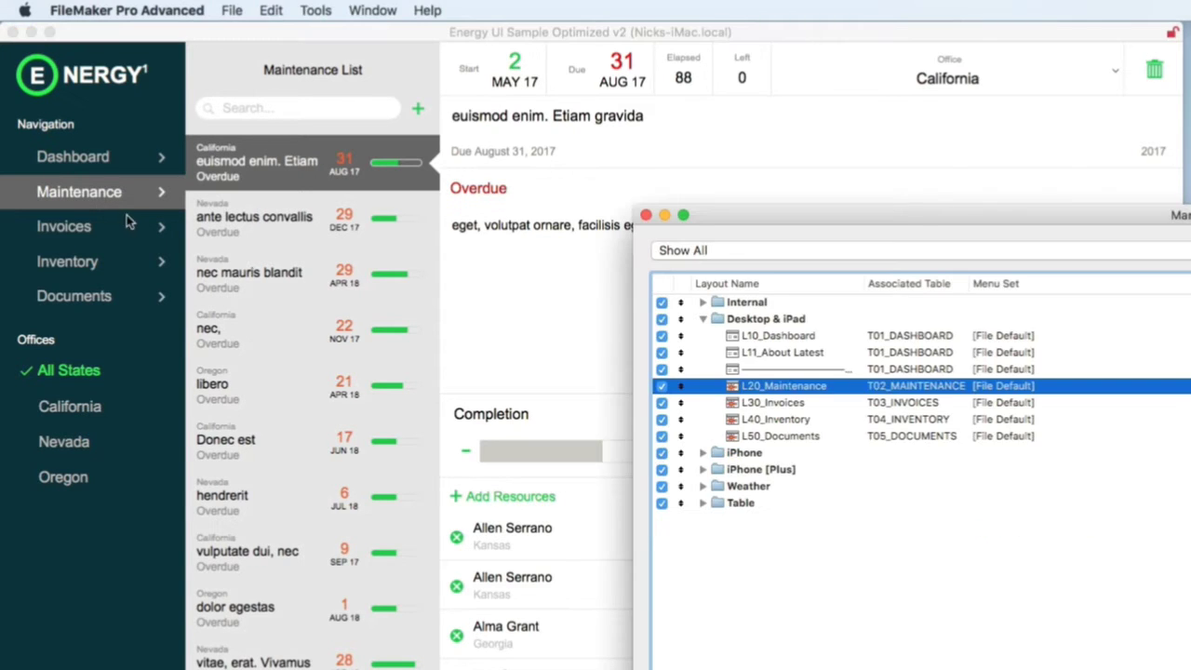
left_click(706, 454)
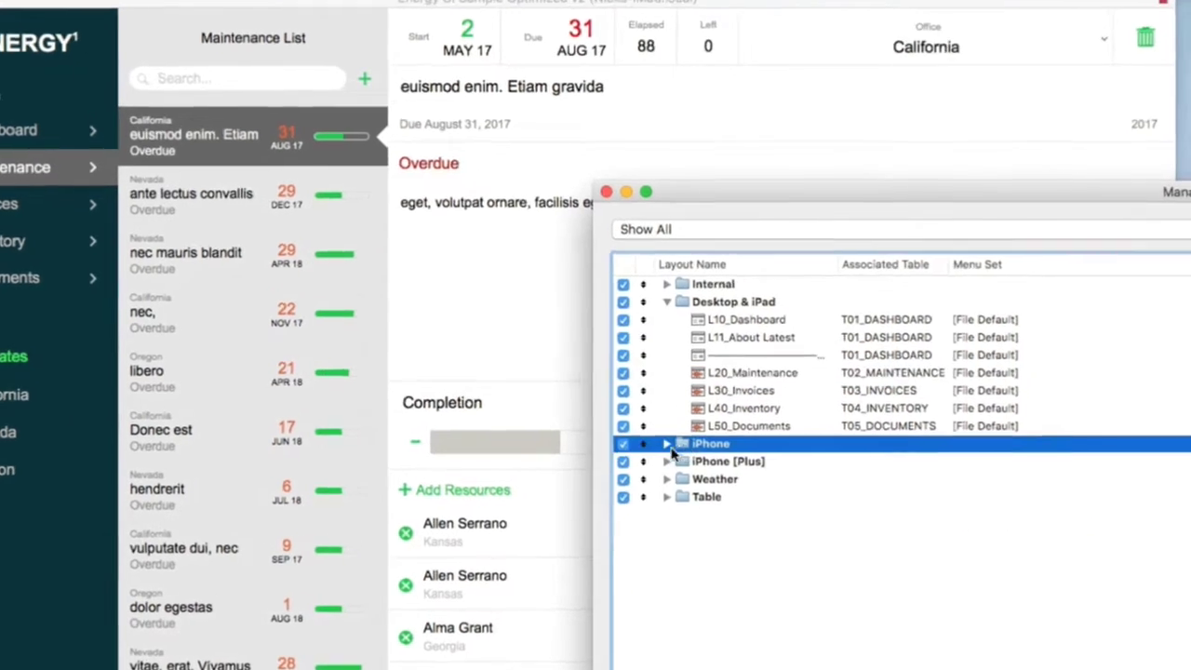
left_click(657, 443)
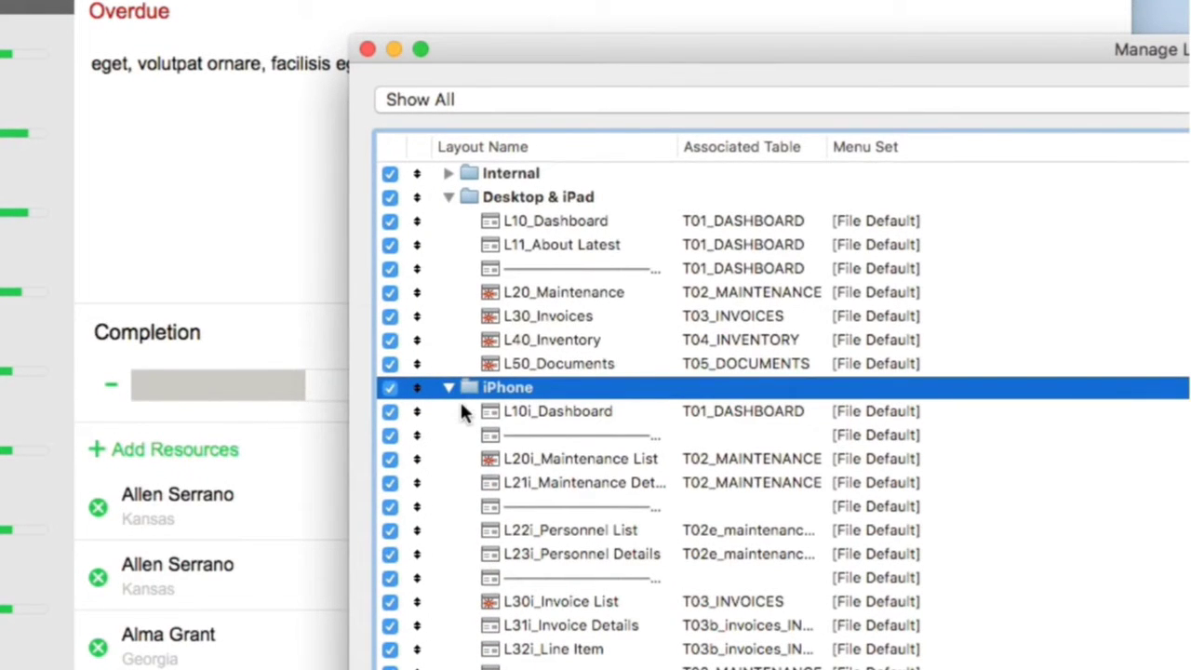
left_click(451, 387)
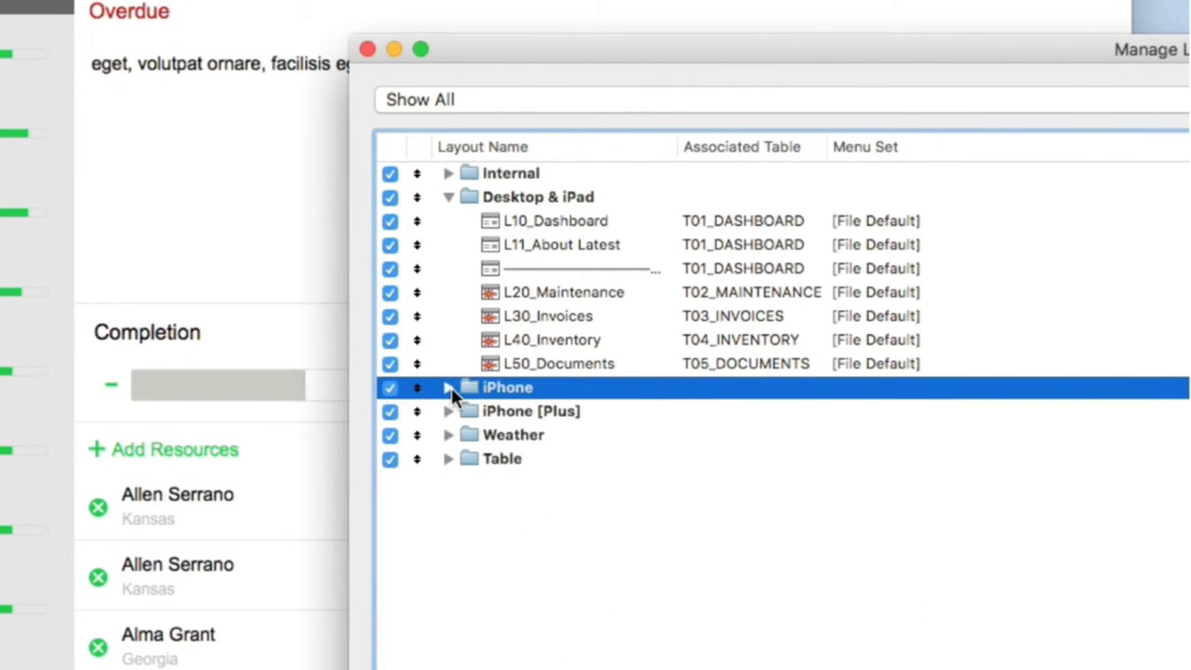
left_click(449, 411)
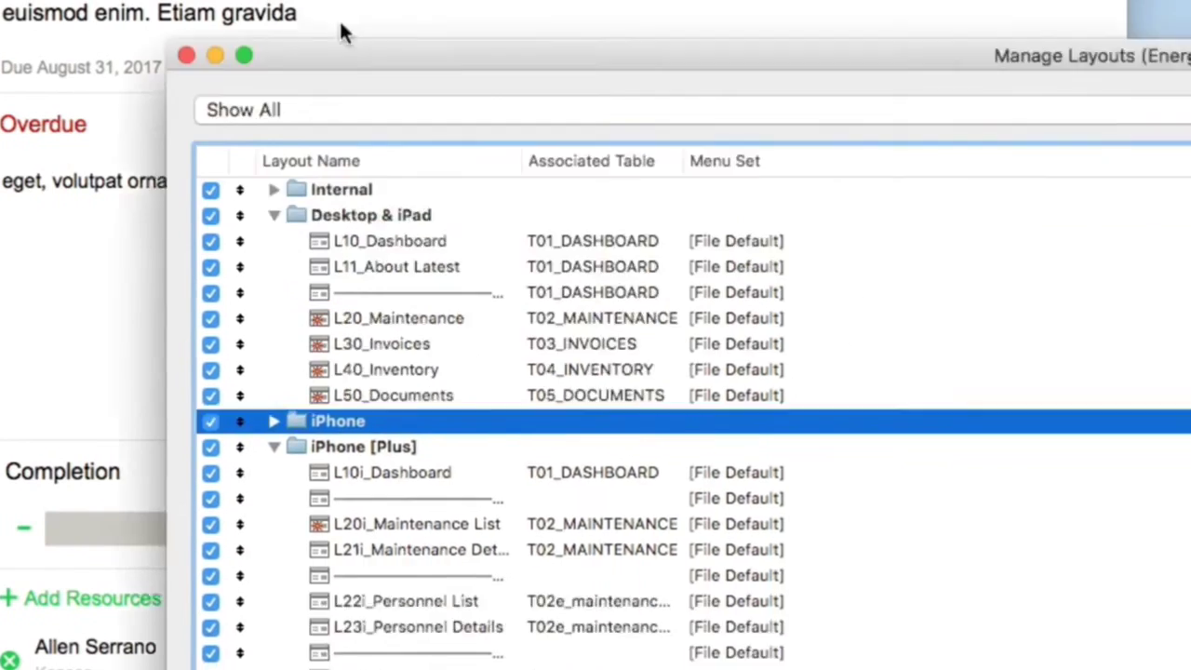
left_click_drag(346, 52, 222, 0)
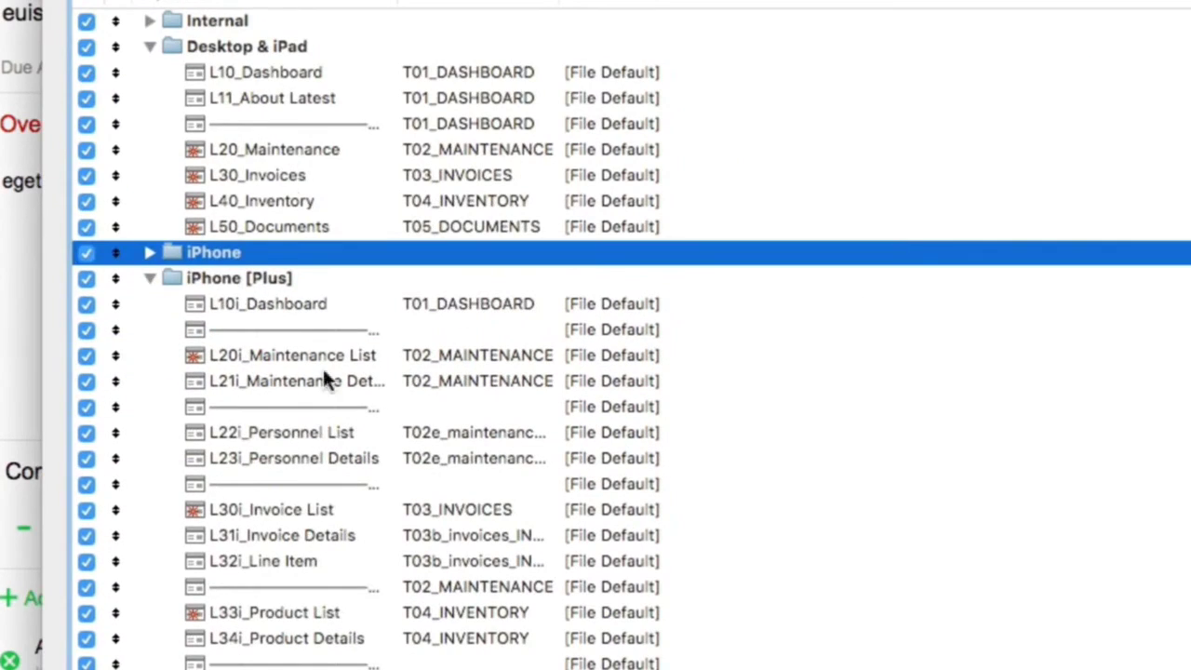
left_click(148, 278)
left_click(148, 253)
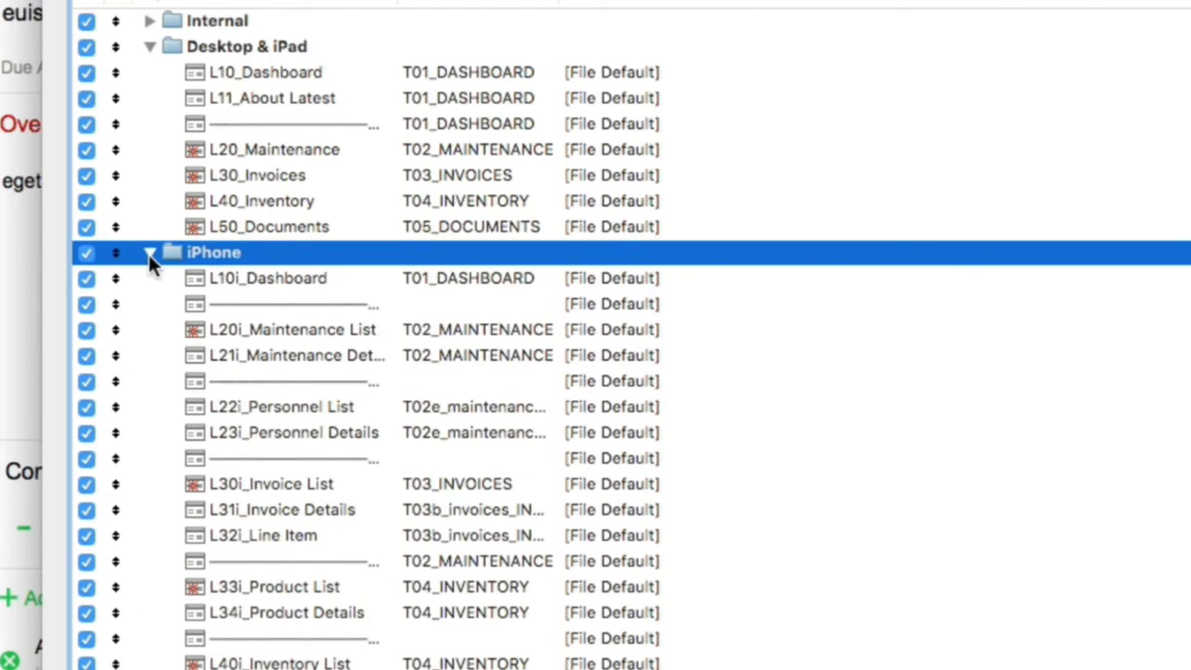
left_click(149, 253)
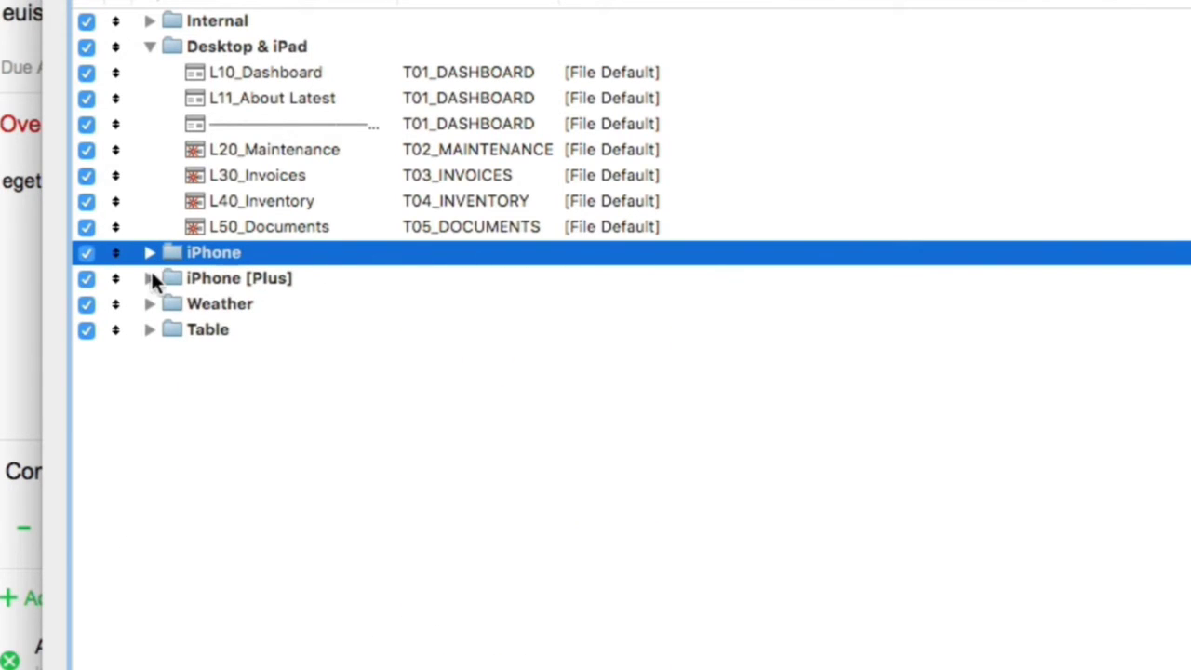
left_click(150, 279)
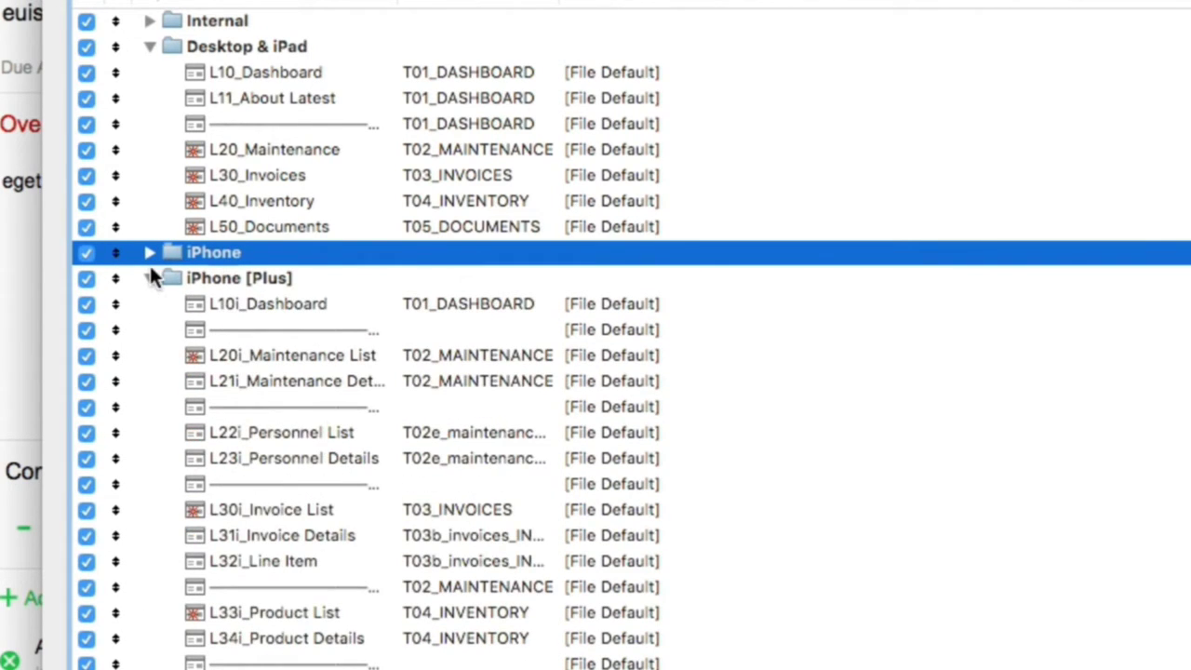
left_click(150, 277)
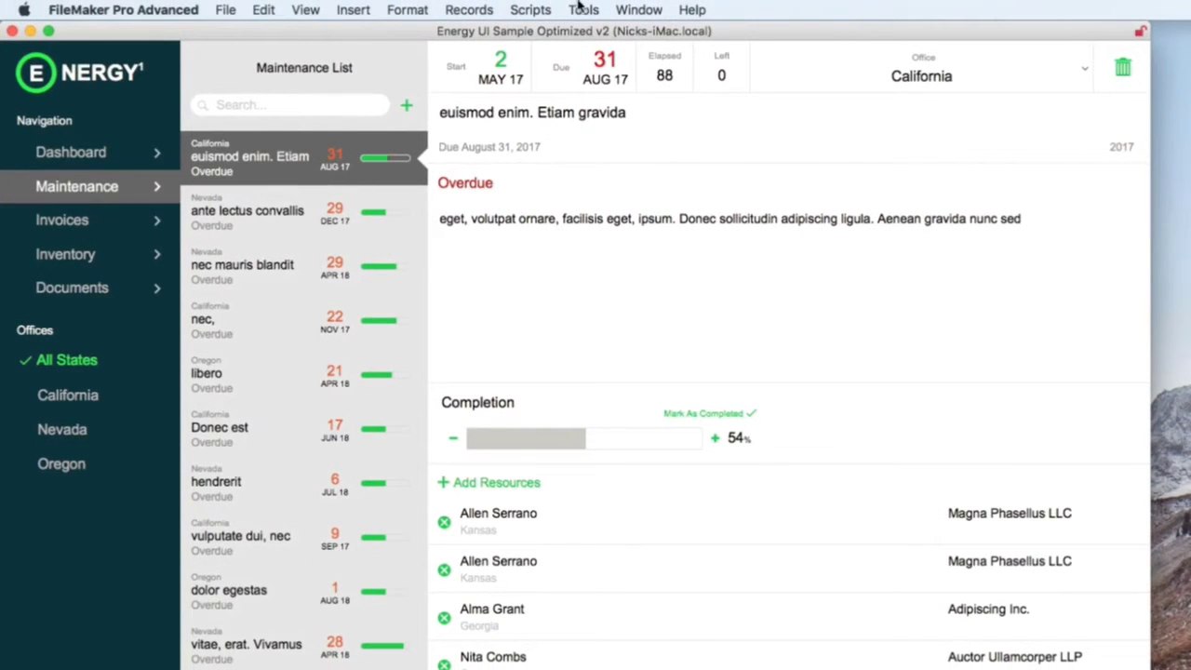
Step: Run the (0000) Manually Set Platform script and set the emulated platform to iPhone
left_click(583, 9)
mouse_move(530, 10)
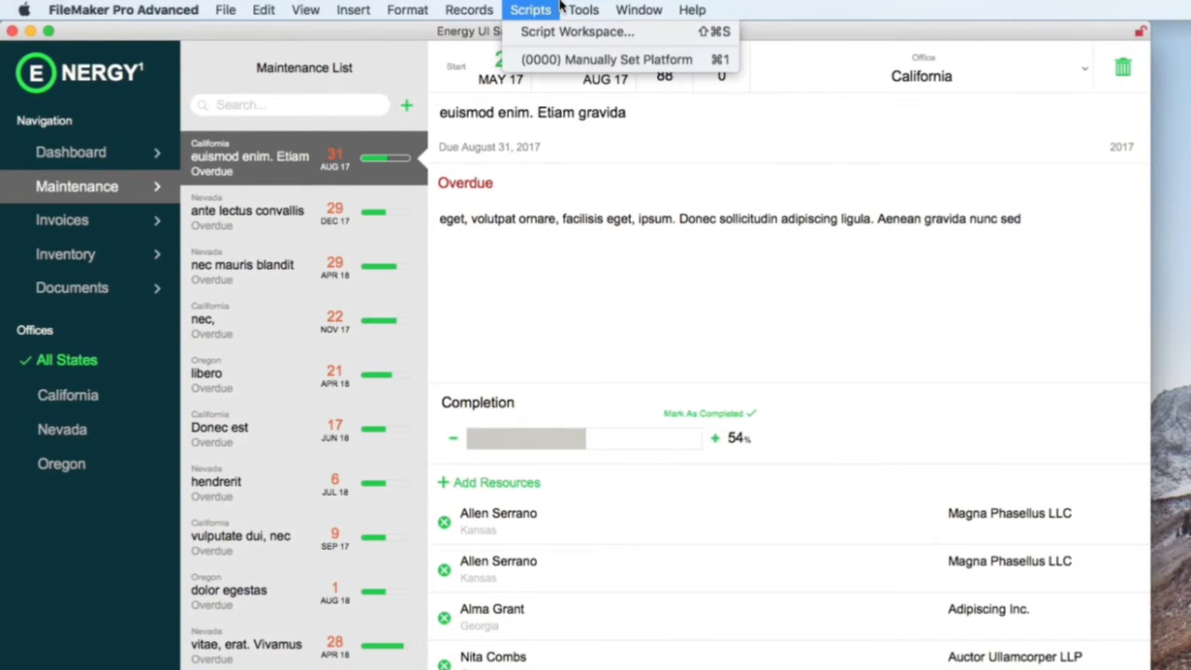
left_click(568, 61)
left_click_drag(1061, 301, 424, 151)
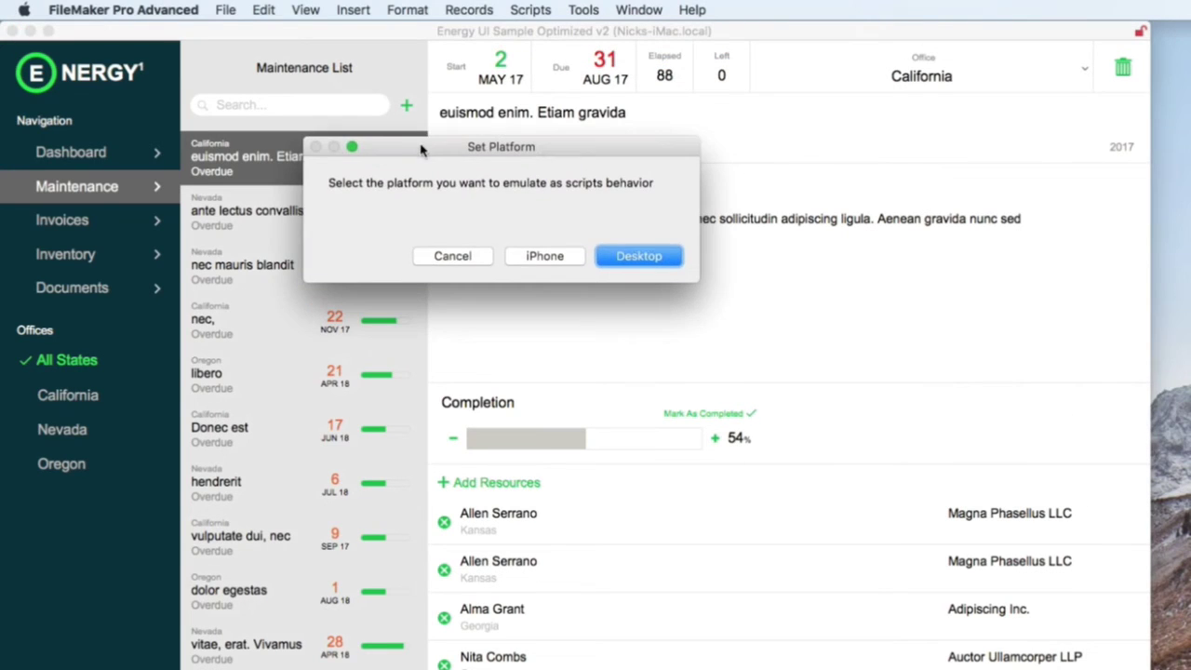
left_click(547, 258)
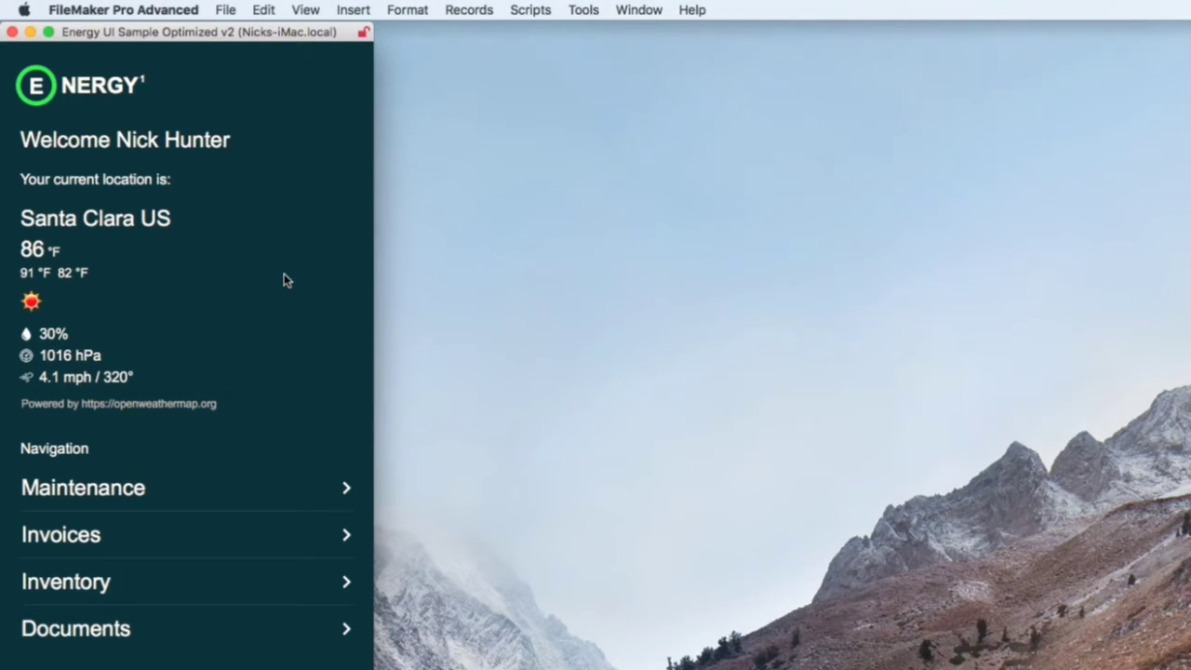
Step: Look through the iPhone Maintenance list and the "euismod enim. Etiam" record's details, then return to the dashboard
left_click(196, 504)
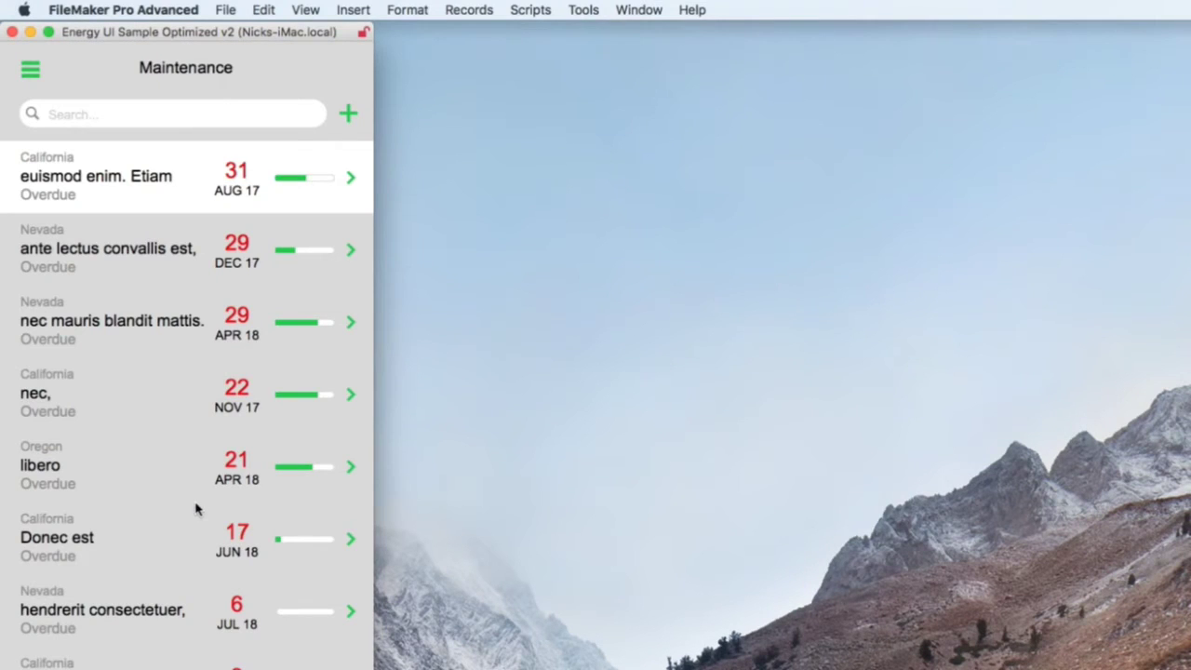
scroll(203, 514, "down", 5)
scroll(366, 531, "up", 5)
left_click(172, 177)
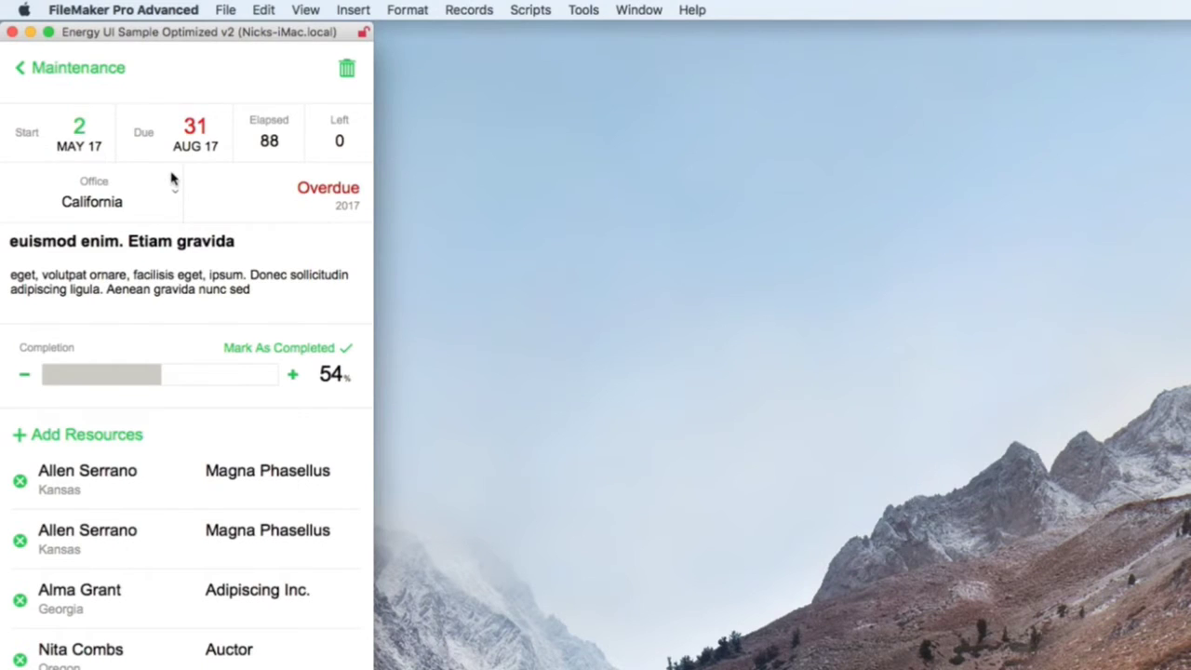
scroll(173, 180, "down", 1)
scroll(172, 181, "up", 1)
left_click(110, 80)
left_click(46, 80)
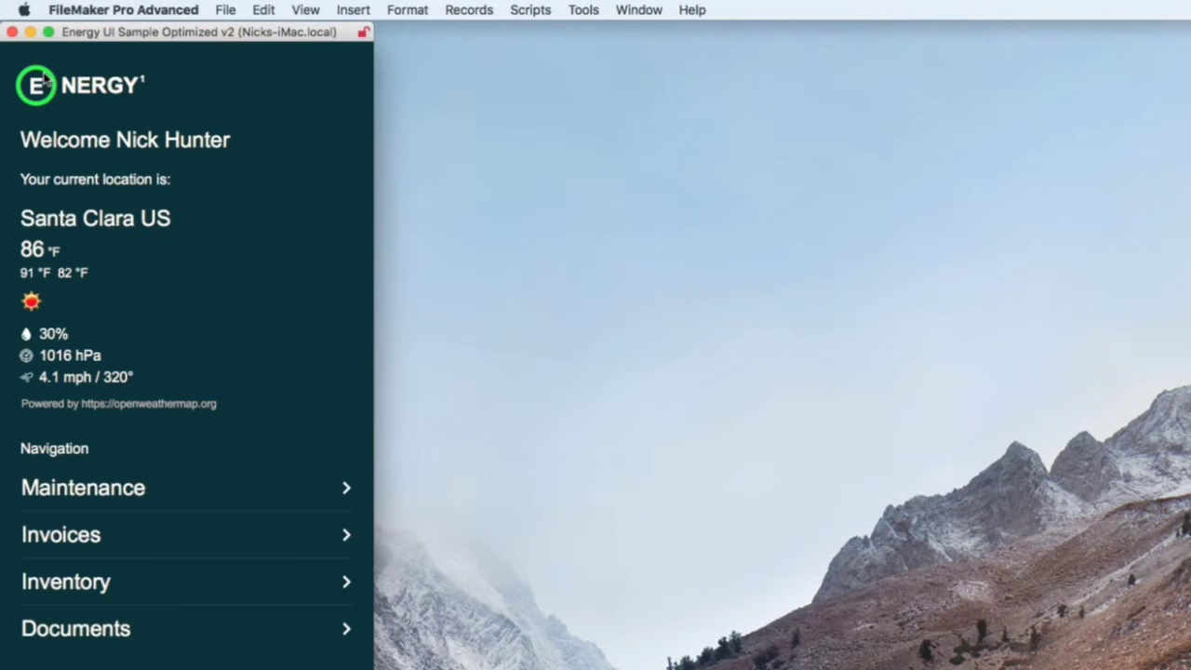
Step: View the second invoice and its "non justo." line item in the iPhone Invoices section, then return to the invoice list
left_click(164, 546)
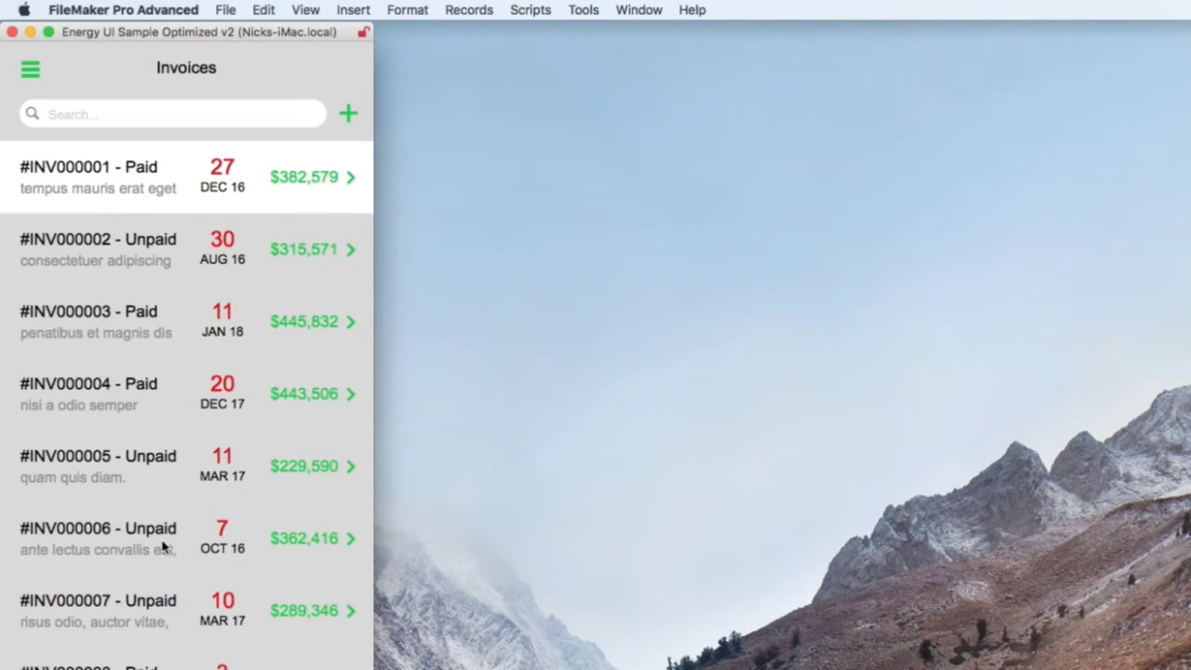
left_click(156, 235)
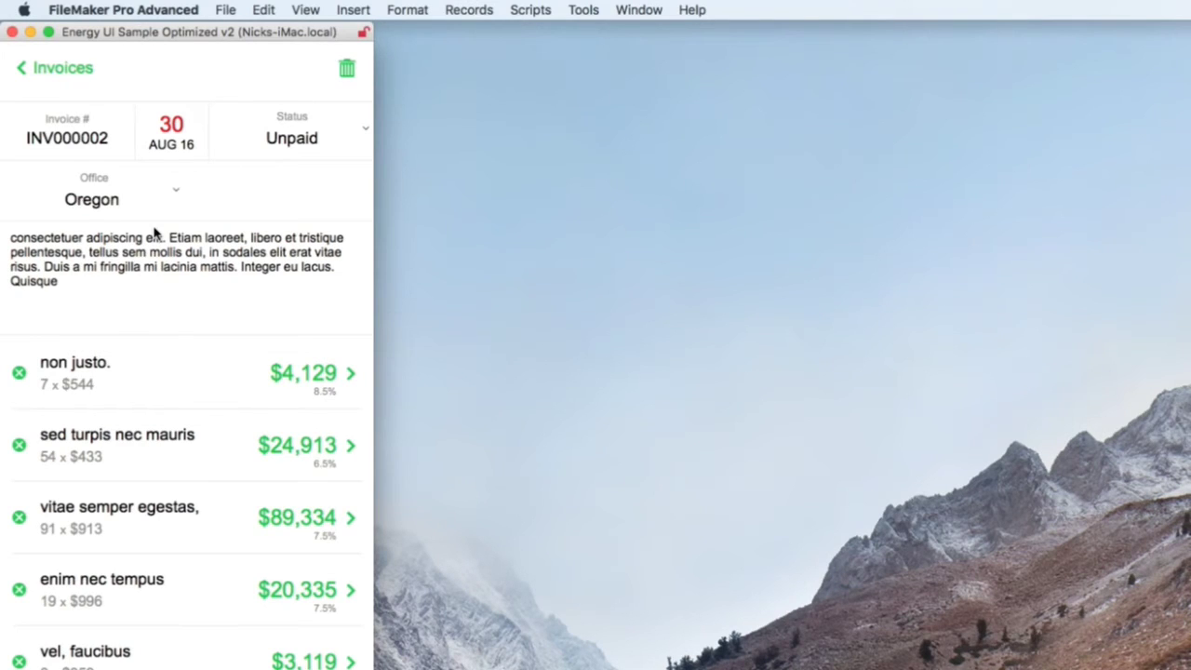
left_click(233, 373)
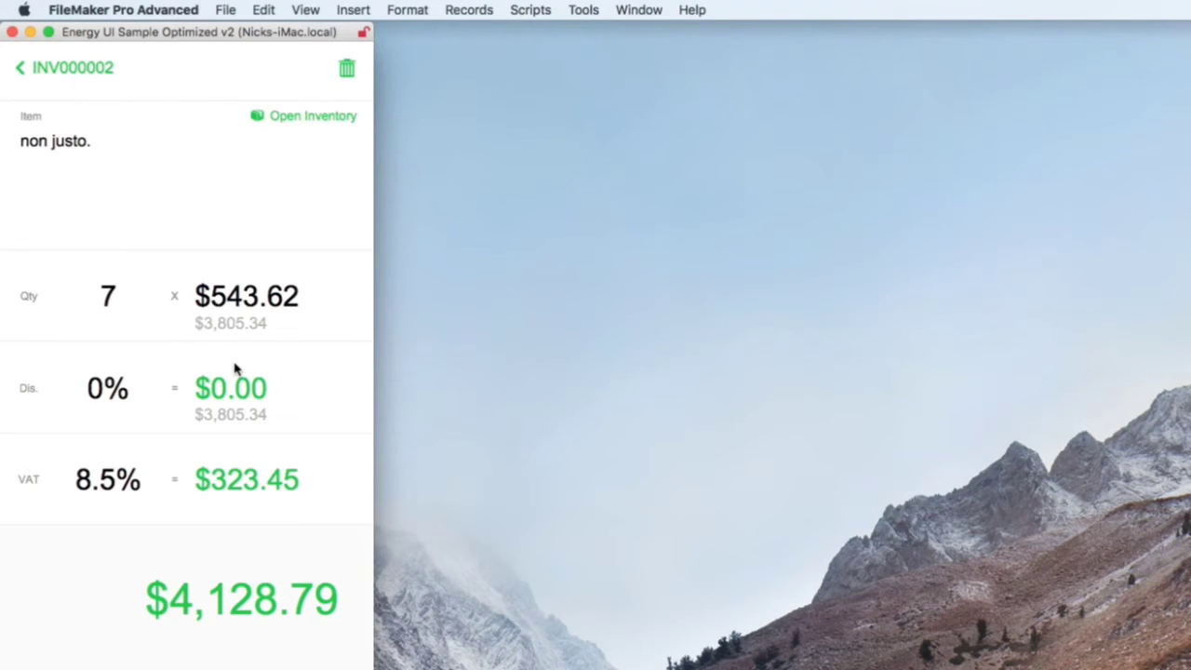
left_click(80, 65)
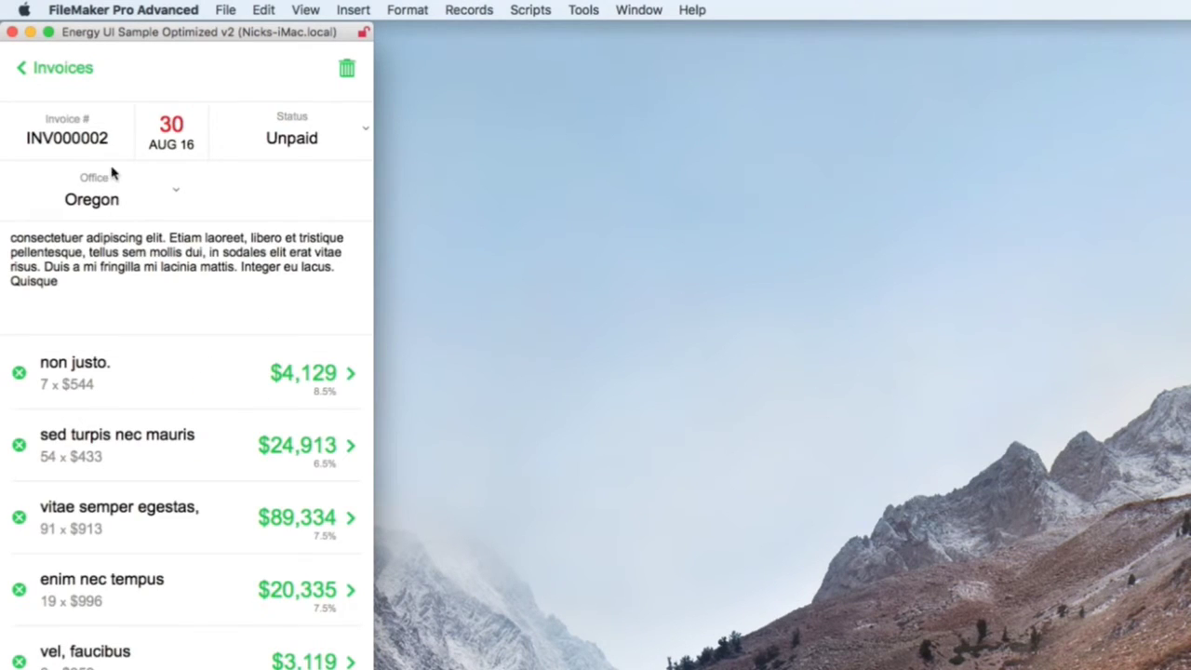
left_click(63, 68)
Step: View the fifth invoice and its "vel, faucibus" line item, then go back to the iPhone dashboard
left_click(181, 461)
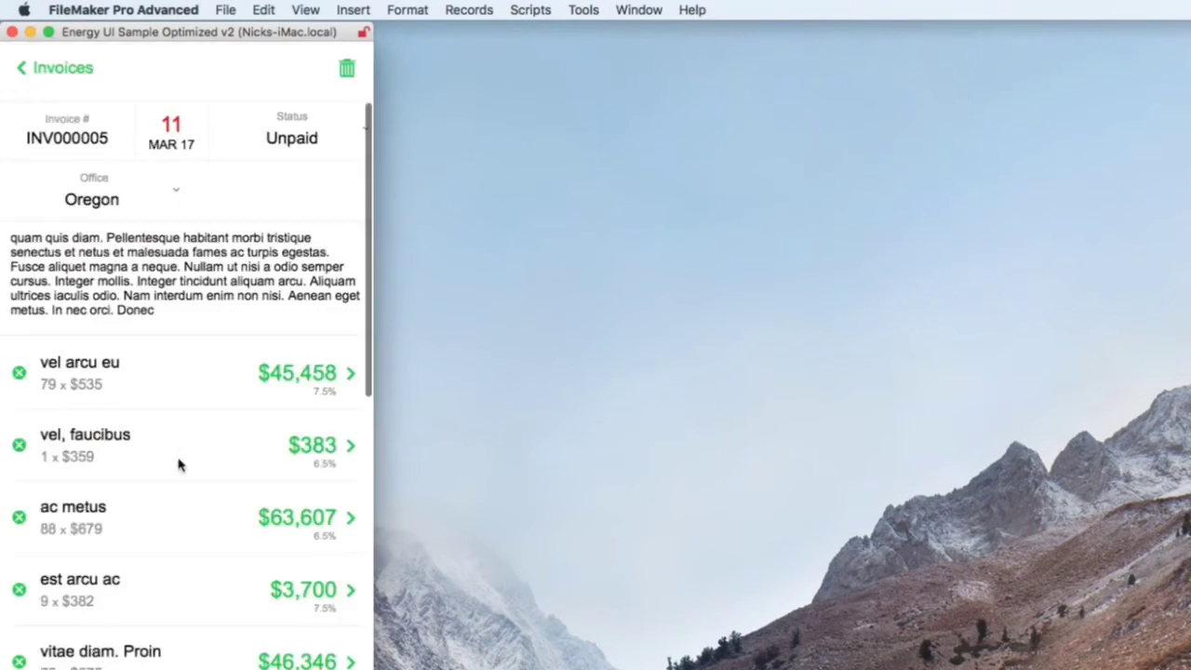
left_click(205, 441)
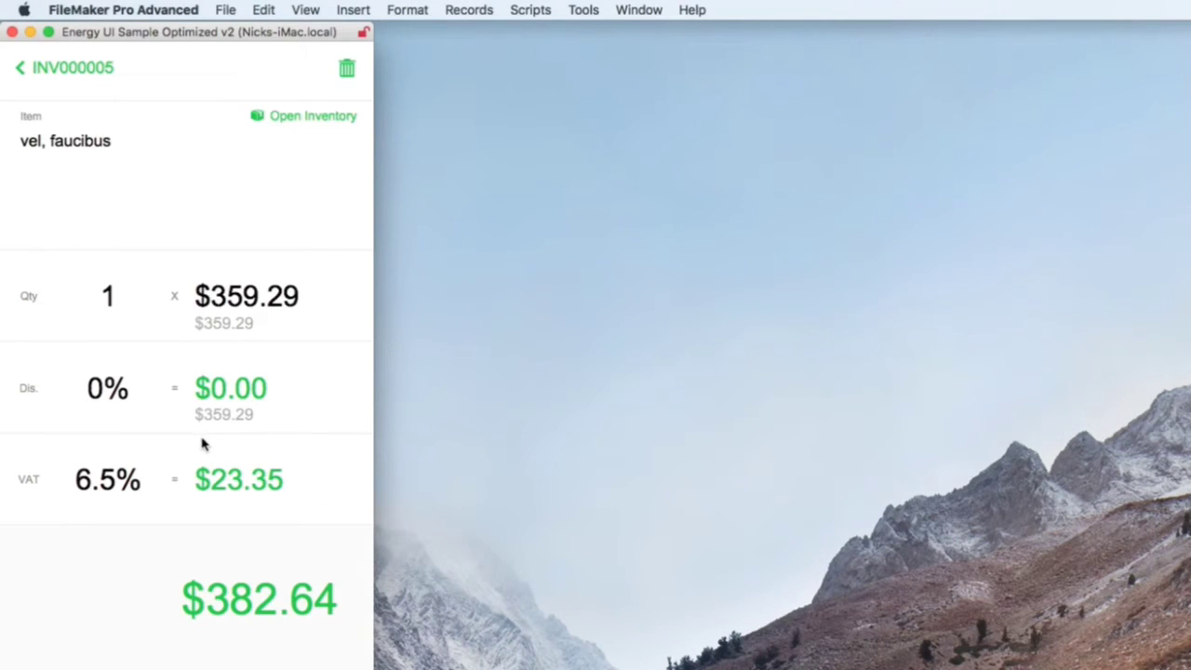
left_click(51, 67)
left_click(53, 74)
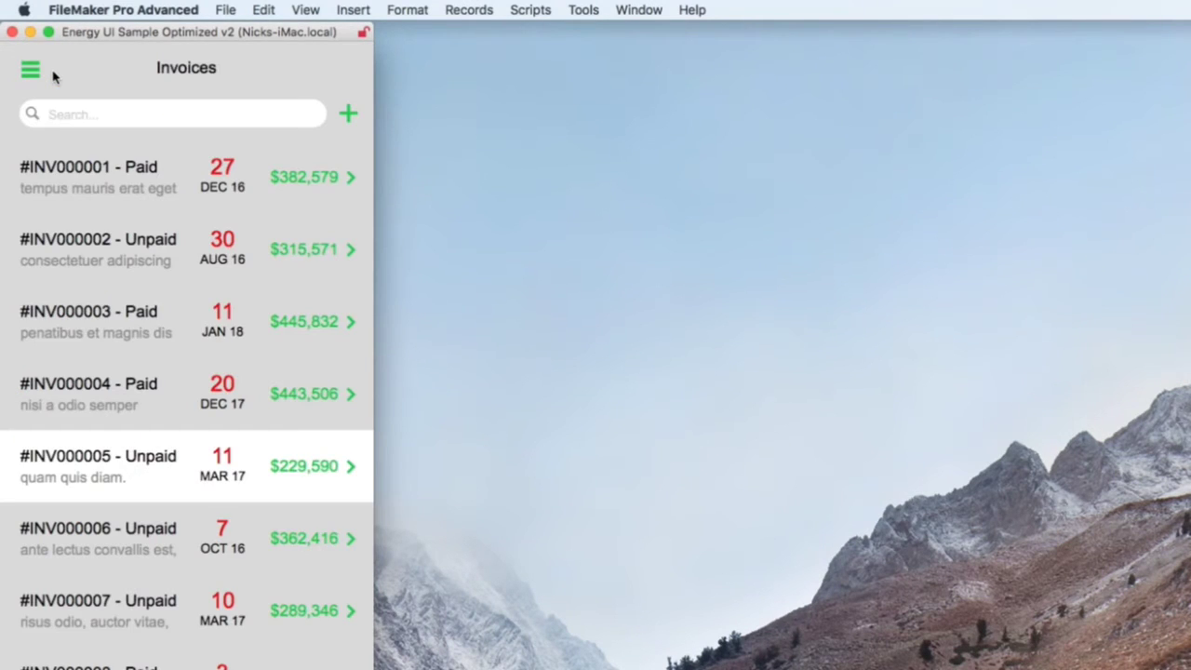
left_click(32, 71)
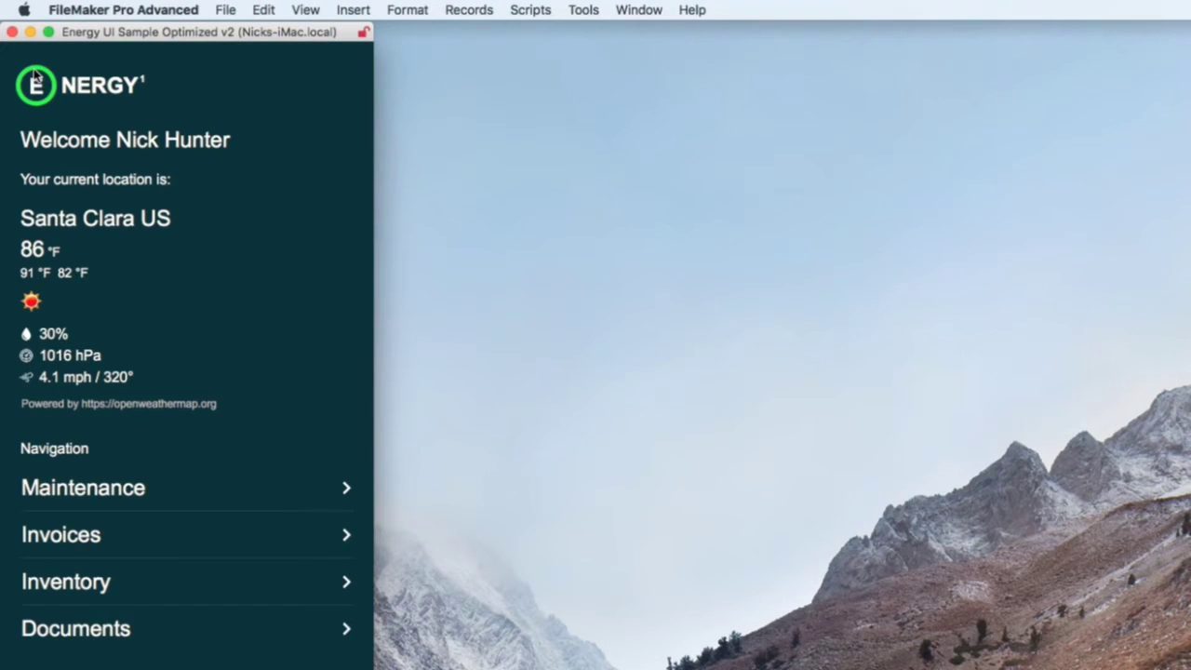
Step: View the "nibh enim, gravida" document in the iPhone Documents section and return to the document list
left_click(196, 638)
left_click(223, 270)
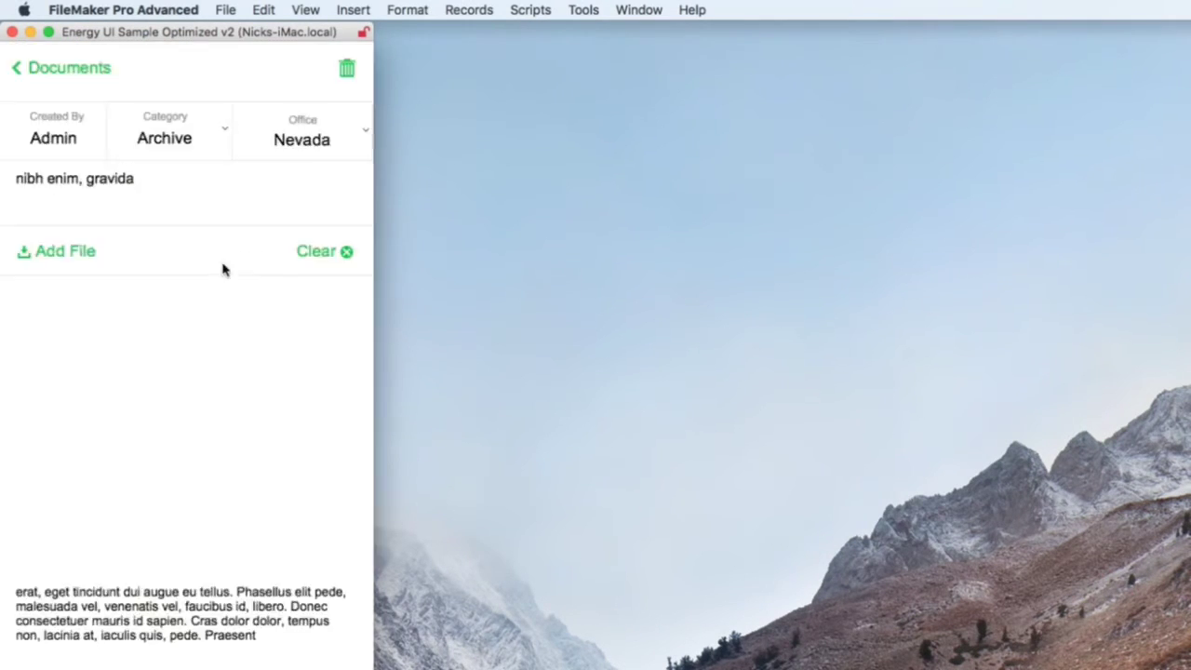
left_click(90, 79)
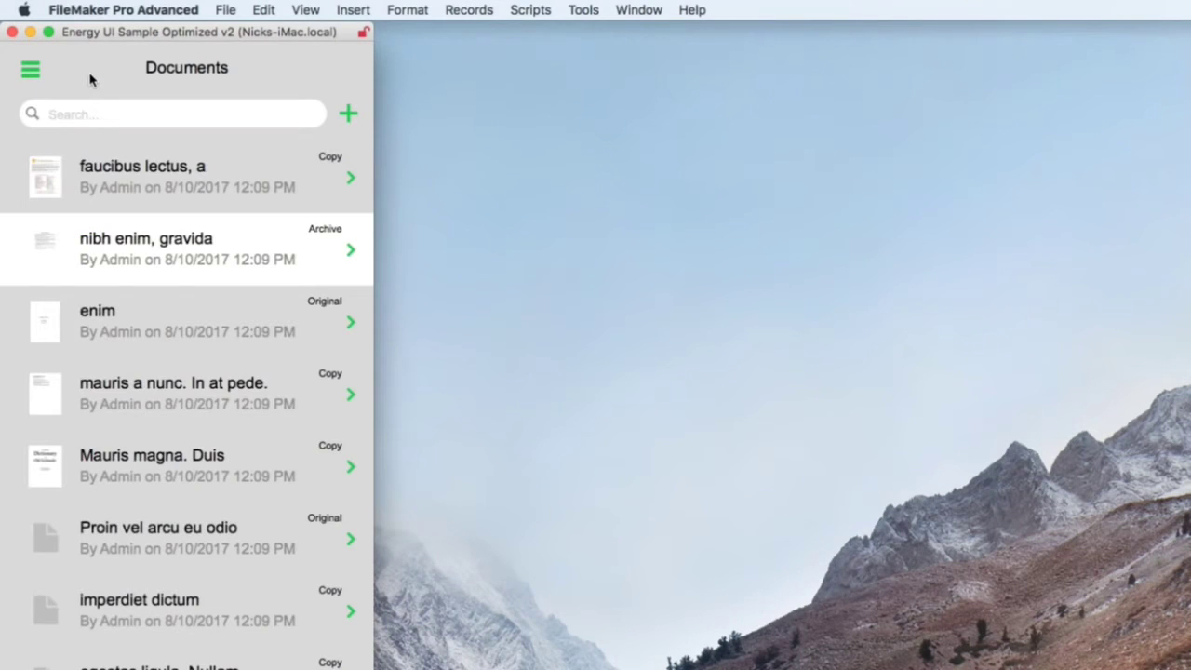
Step: Run the Manually Set Platform script again to emulate Desktop and enlarge the window to fit the desktop layout
left_click(530, 10)
left_click(559, 59)
left_click(637, 265)
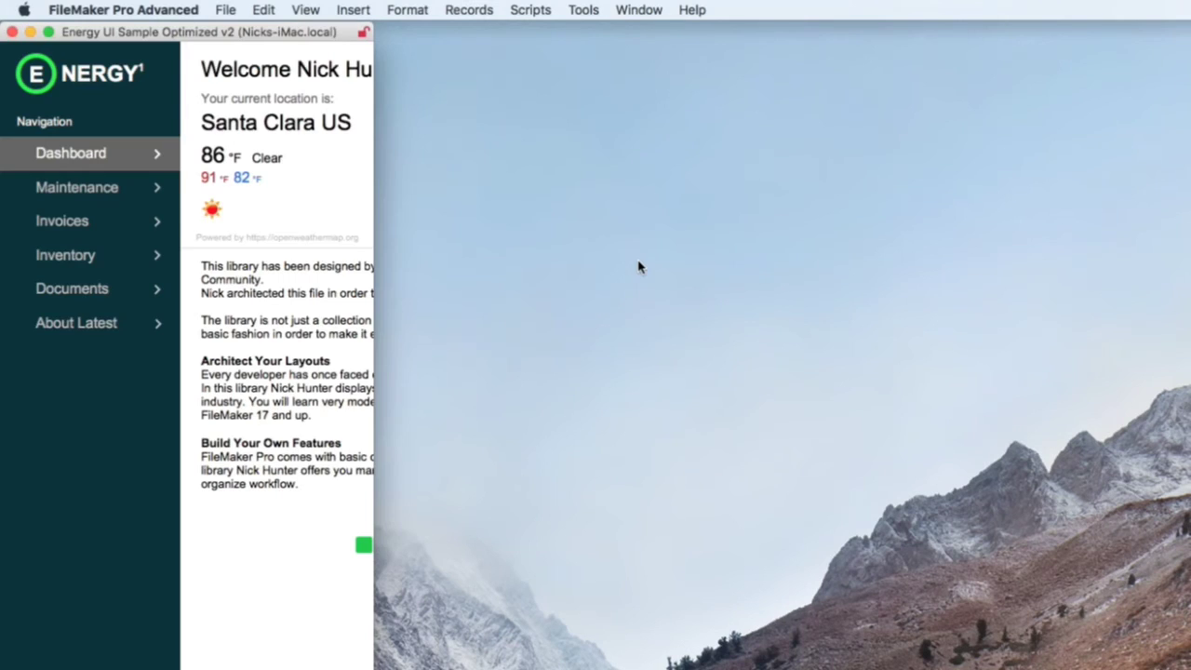
left_click(49, 32)
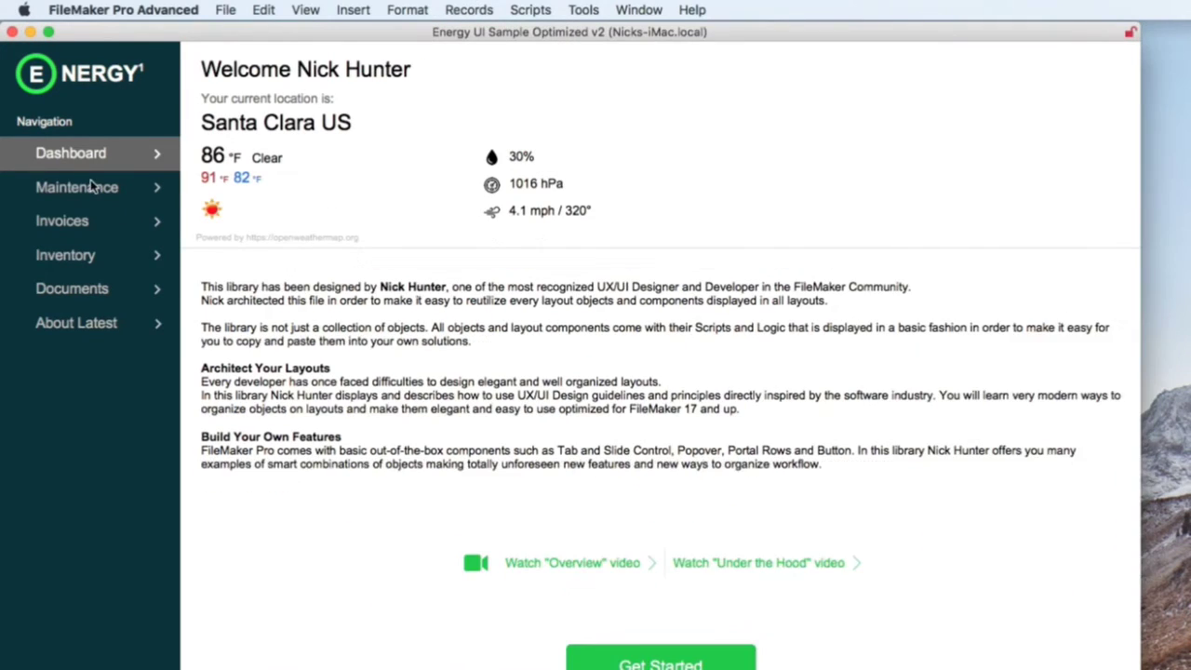
Step: Browse the desktop Maintenance list and view the "ante lectus convallis" and "nec mauris blandit" records
left_click(90, 179)
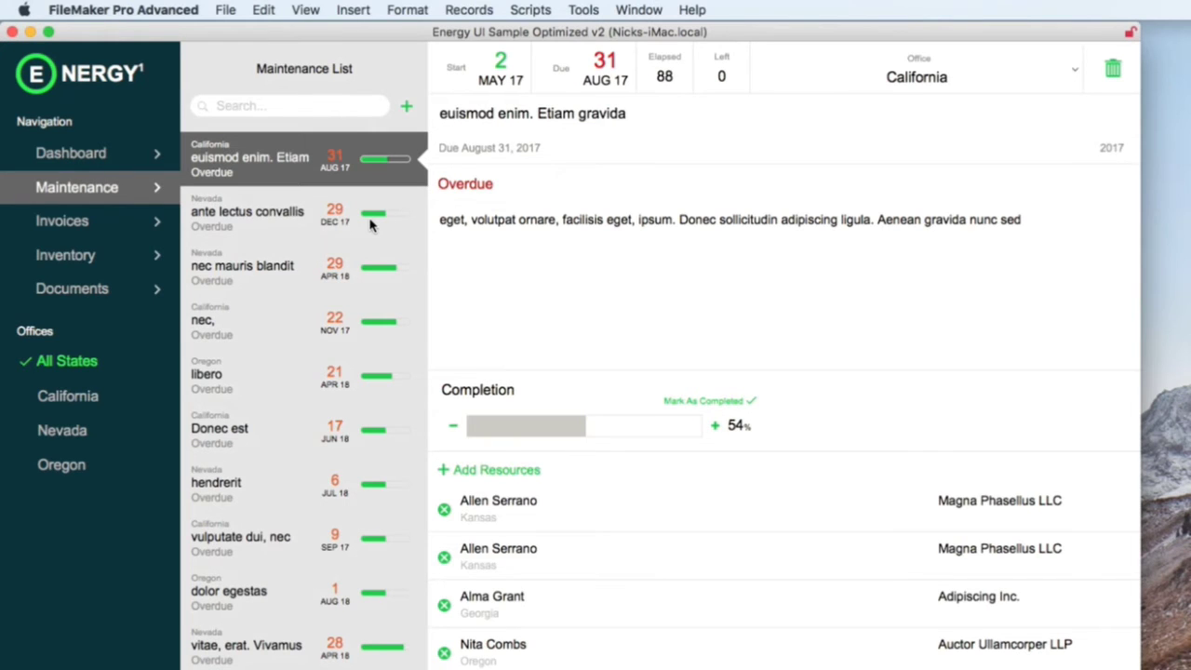
scroll(363, 223, "down", 15)
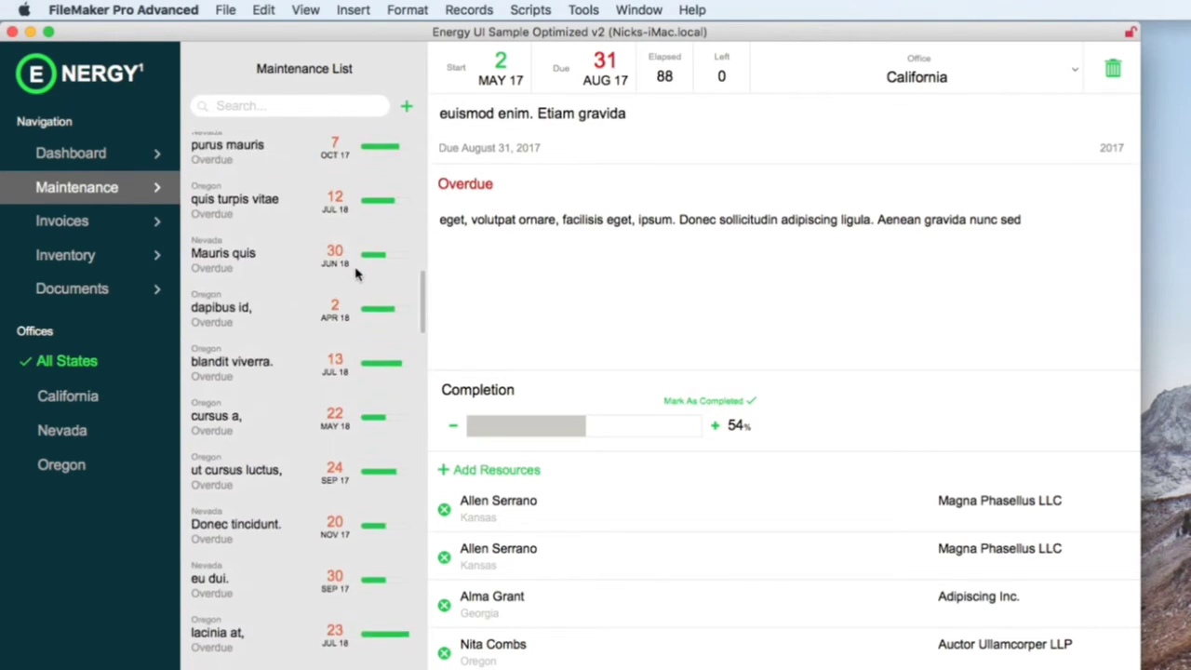
scroll(321, 212, "up", 15)
left_click(312, 210)
left_click(308, 253)
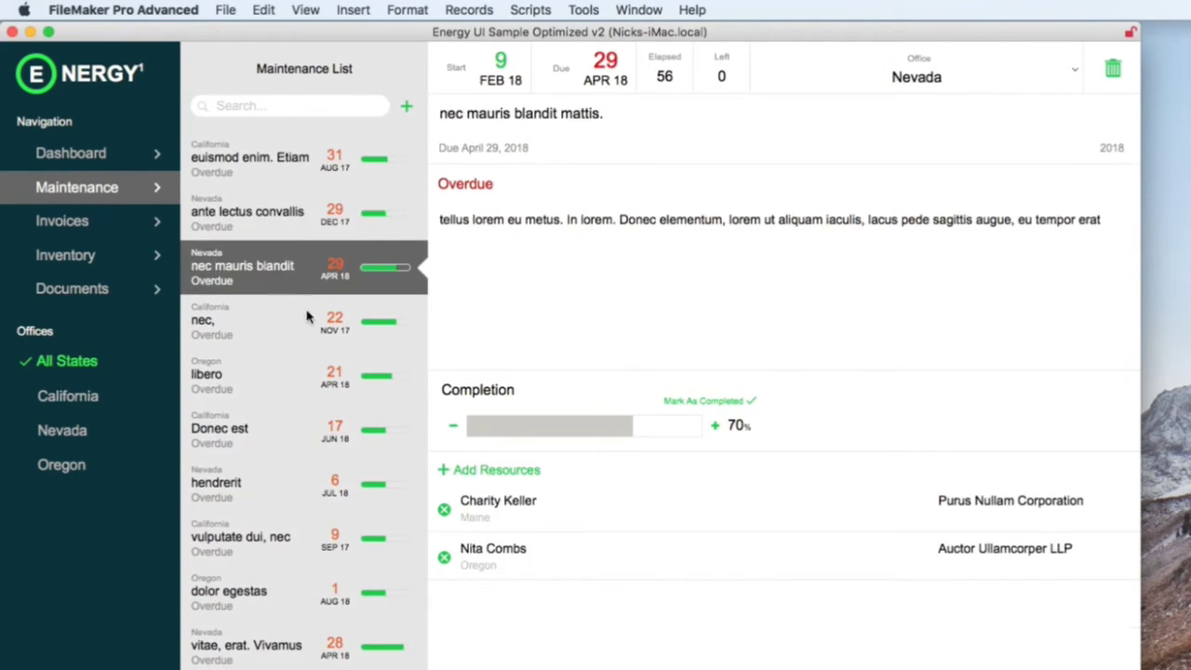
Step: View the "nec," maintenance record, inspect the source table of the Maintenance List portal in Layout mode, and return to Browse mode
left_click(307, 317)
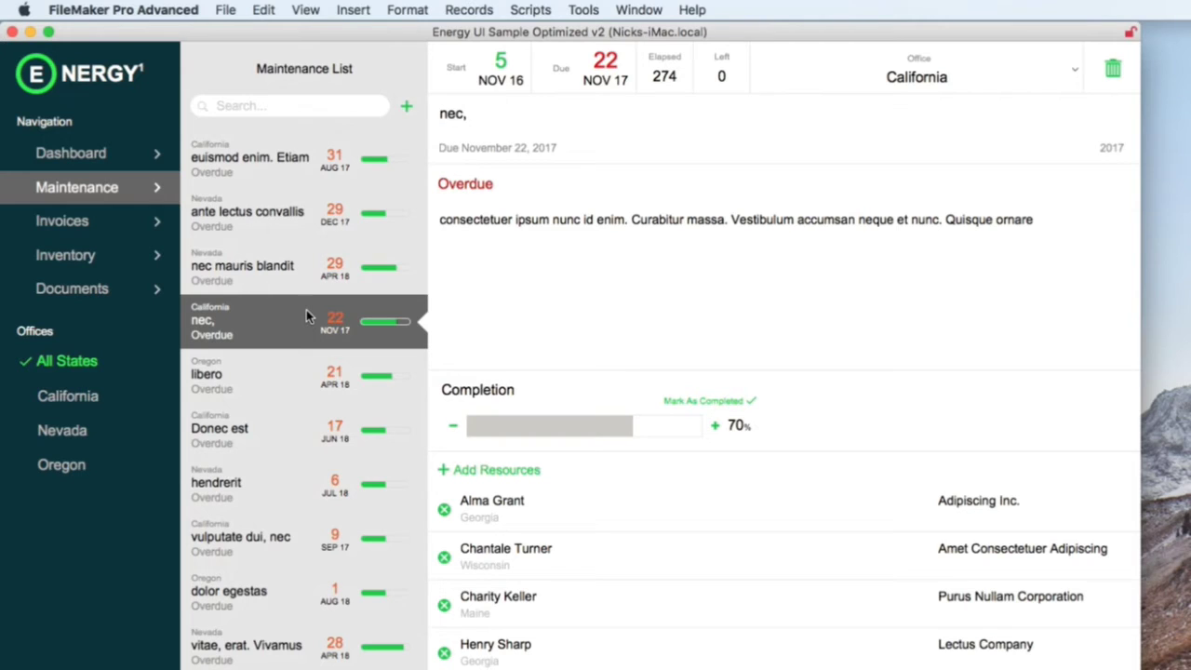
key("super+l")
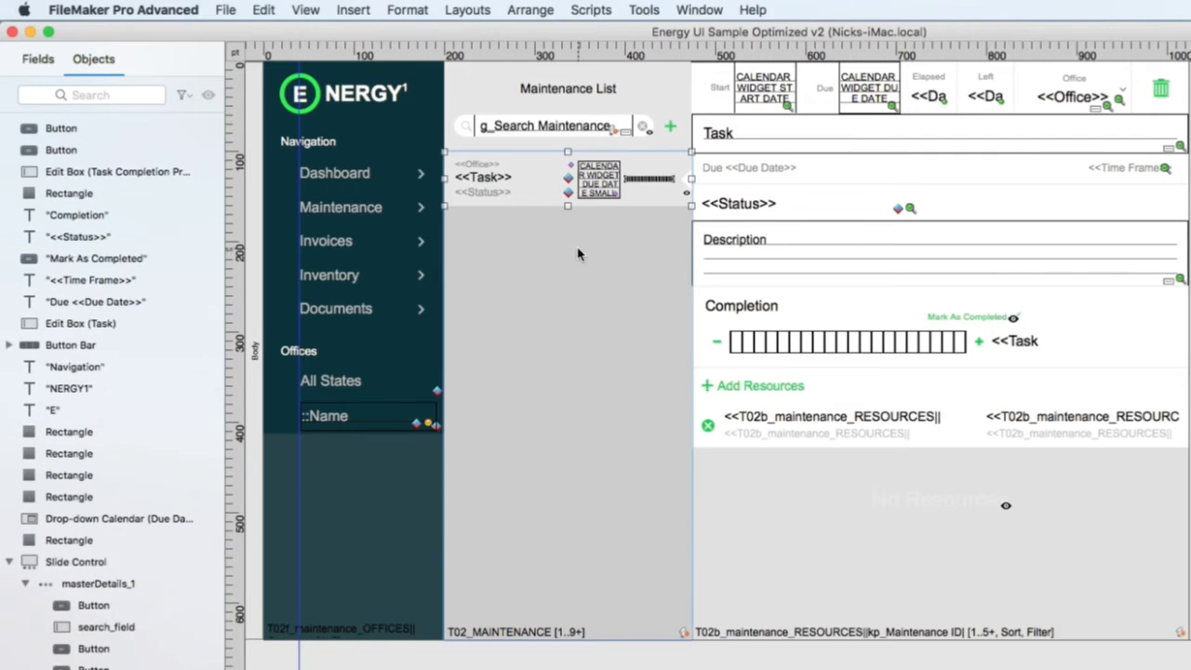
double_click(566, 247)
left_click(635, 246)
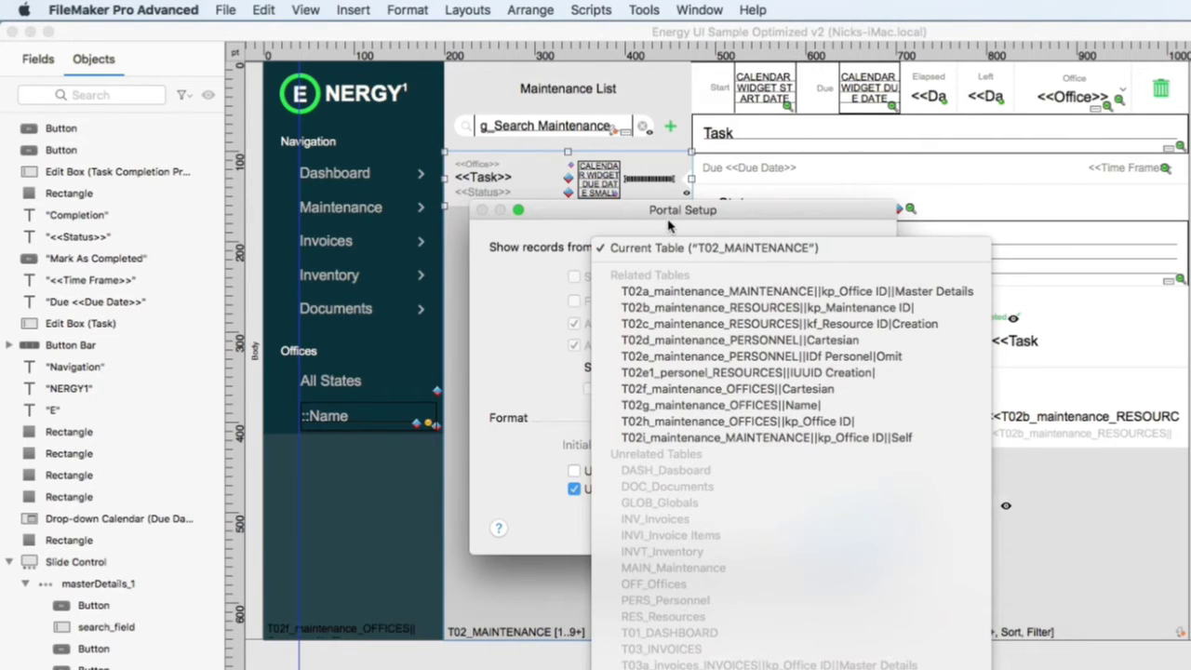
left_click(668, 226)
left_click(681, 247)
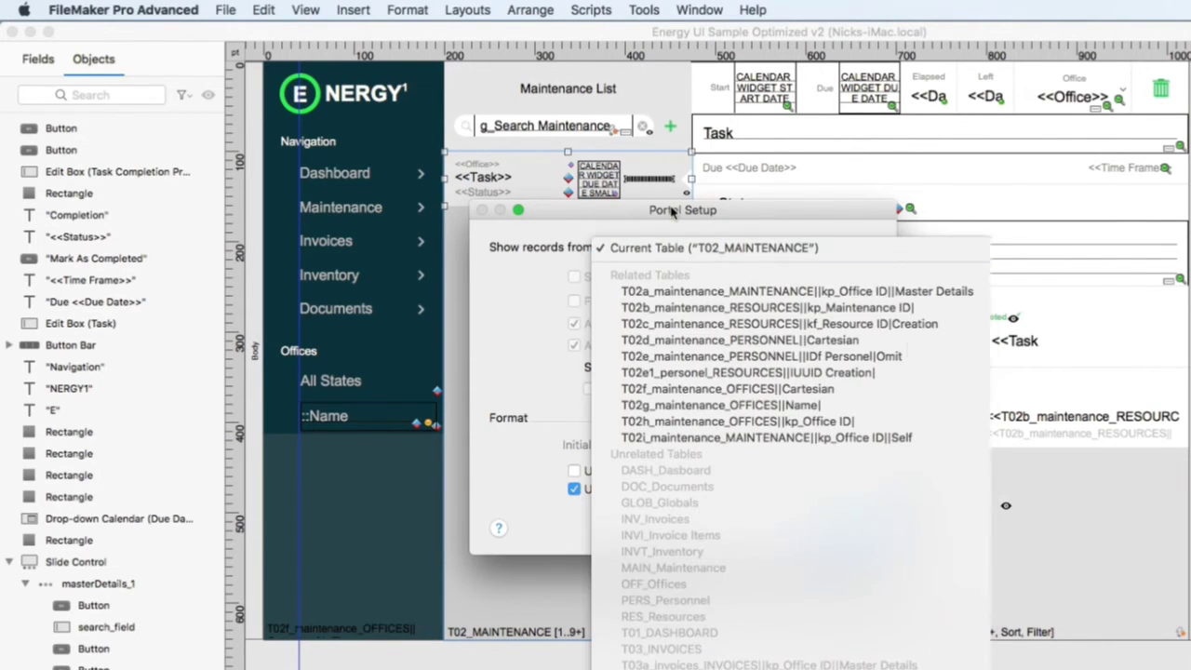
key("Escape")
key("Escape")
key("super+b")
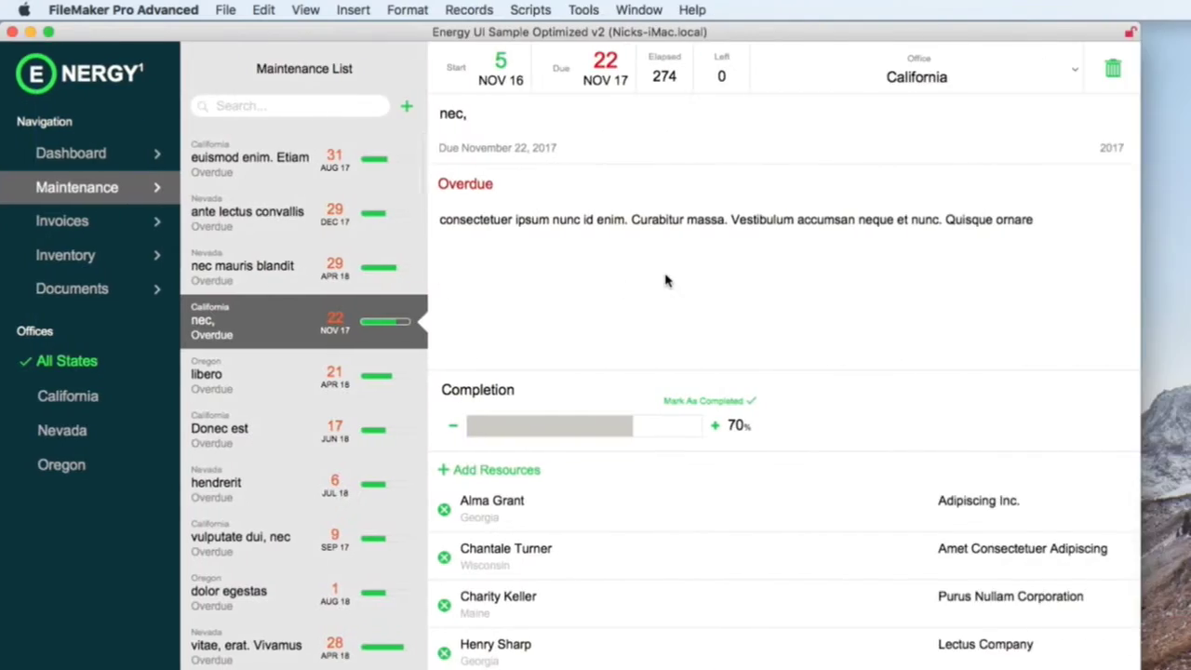
Step: View the "nec mauris blandit" and "ante lectus convallis" maintenance records, ending on "nec mauris blandit"
left_click(363, 249)
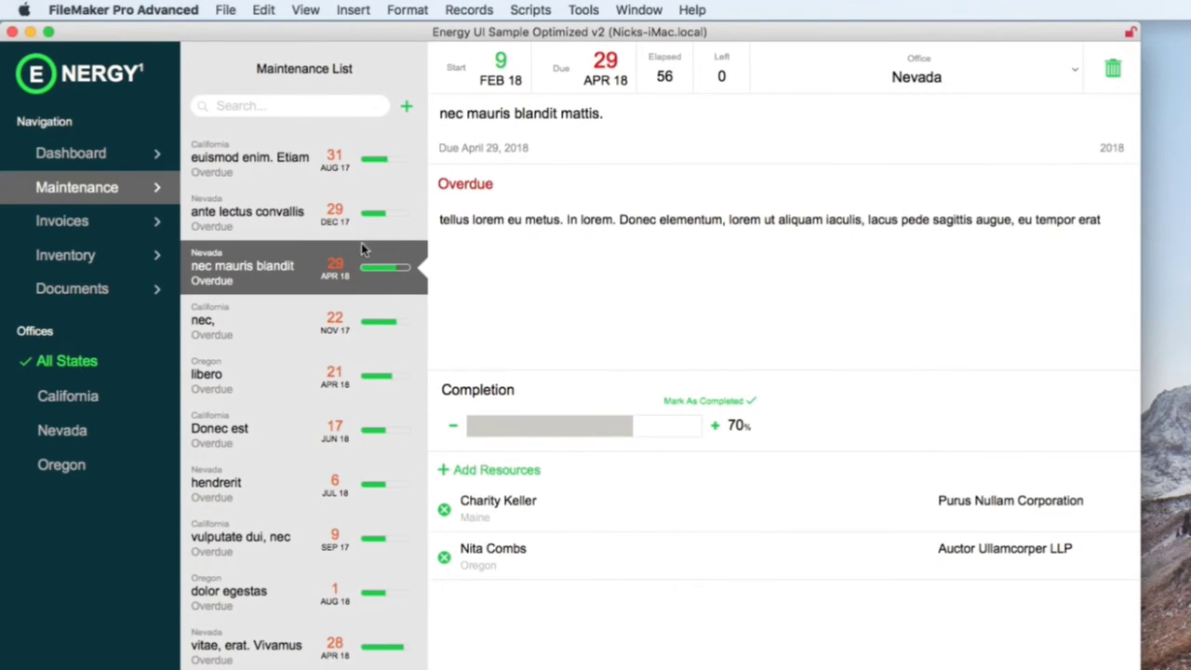
left_click(366, 234)
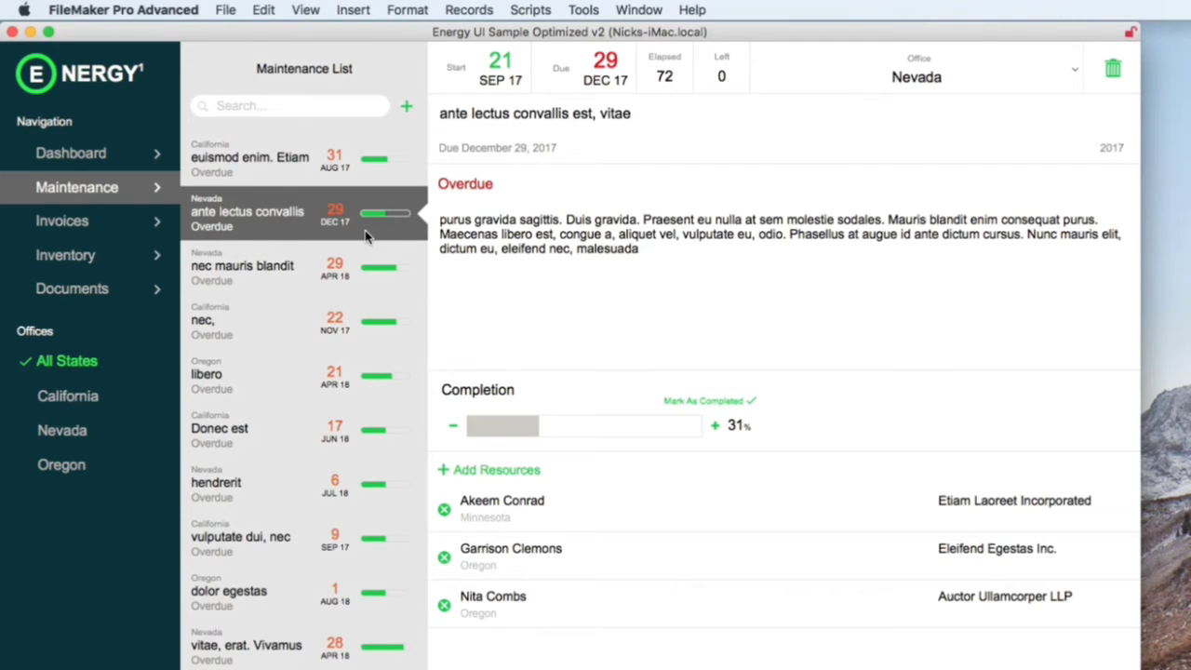
left_click(377, 271)
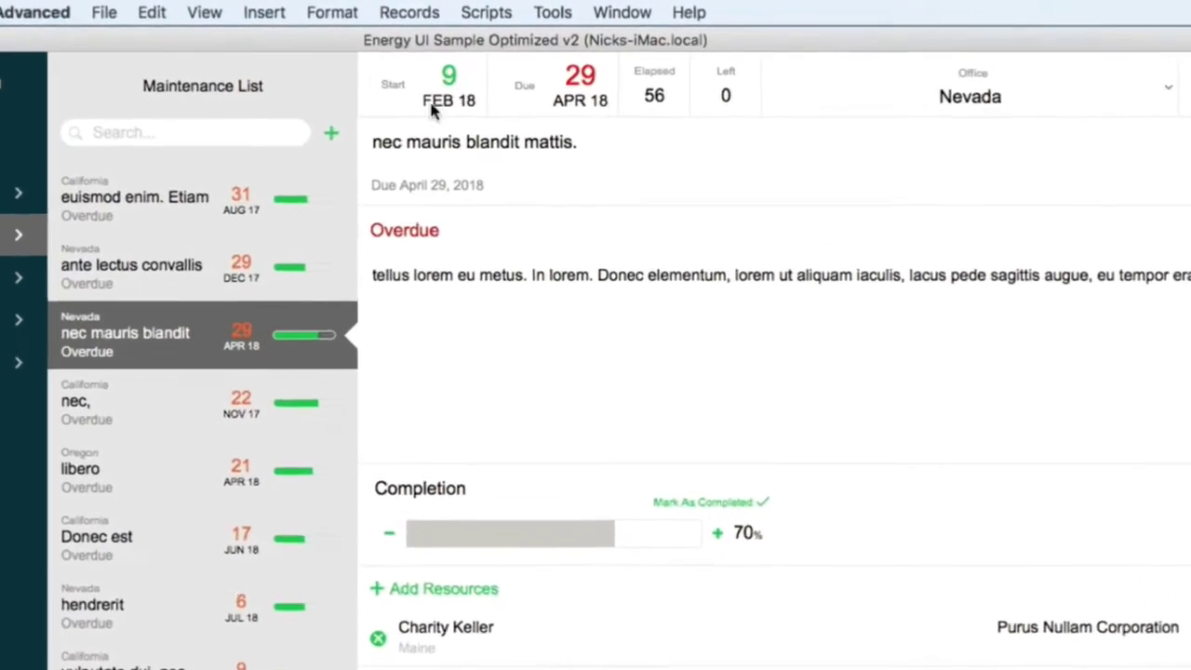
Step: Try out the Start and Due calendars of the "nec mauris blandit" record and set its due date to April 23, 2018
left_click(455, 78)
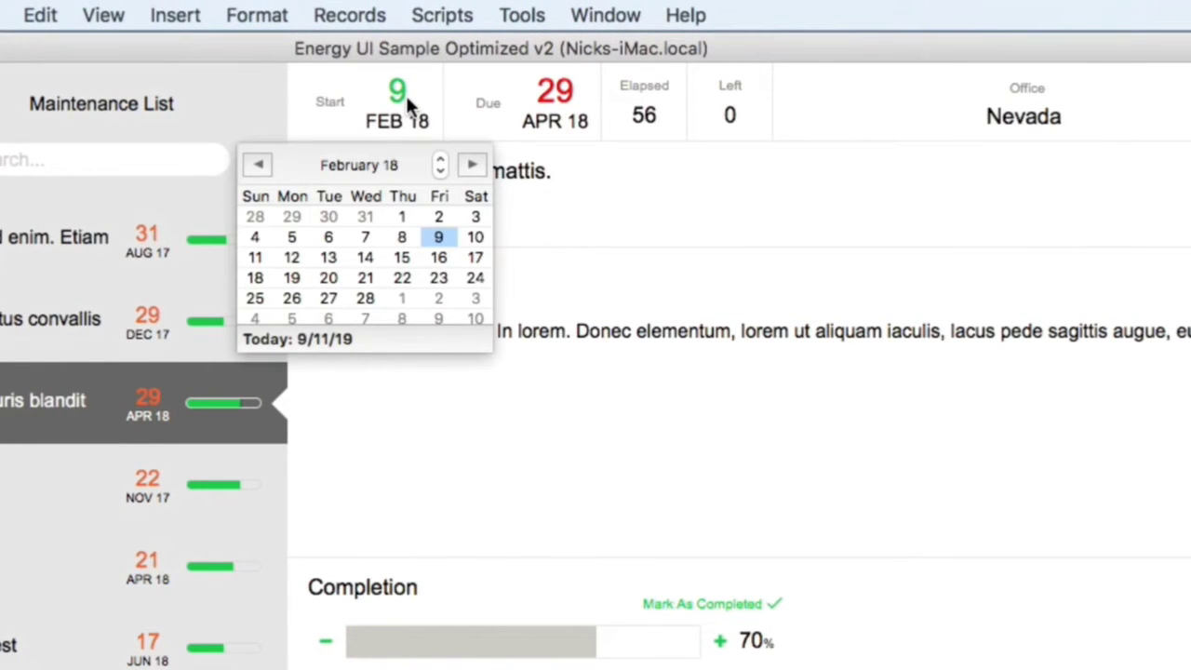
left_click(553, 107)
left_click(557, 107)
left_click(396, 102)
left_click(400, 107)
left_click(576, 117)
left_click(450, 277)
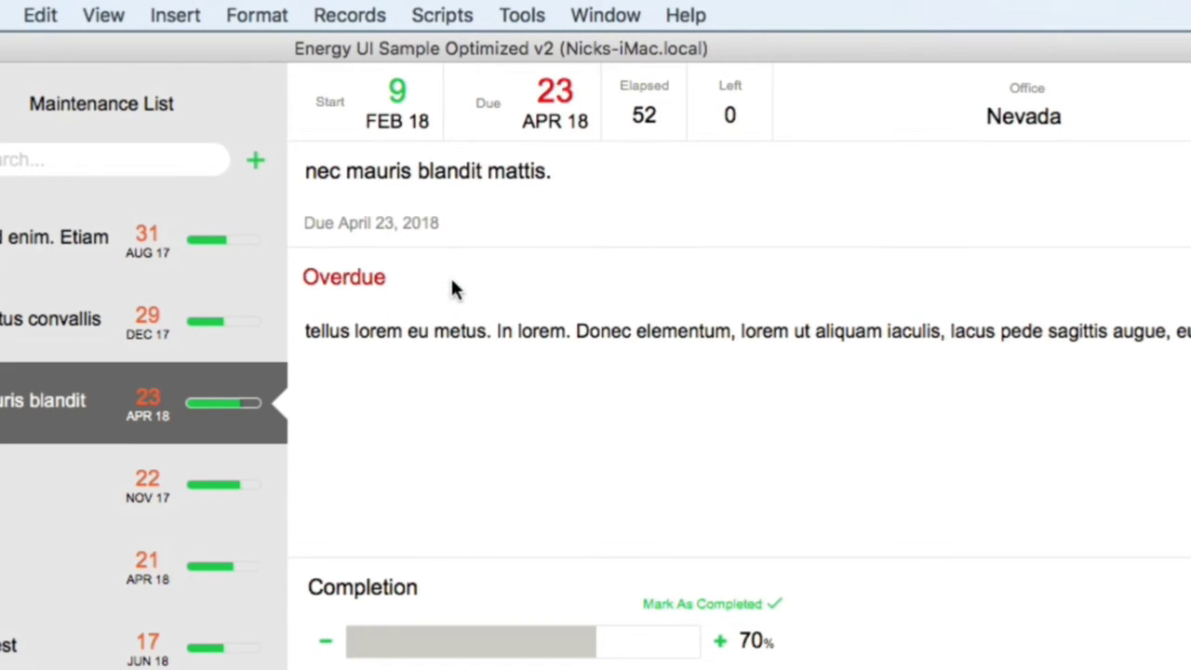
Step: Set the "nec mauris blandit" record's start date to February 1, 2018 and its due date to April 11, 2018
left_click(386, 87)
left_click(401, 217)
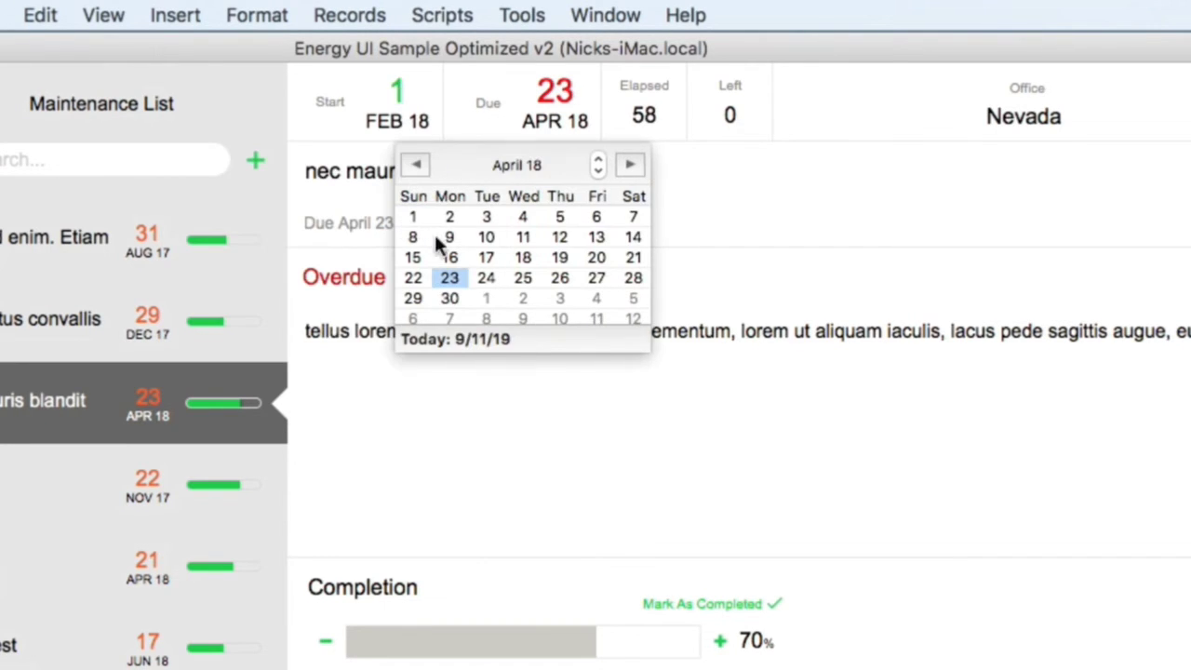
left_click(523, 235)
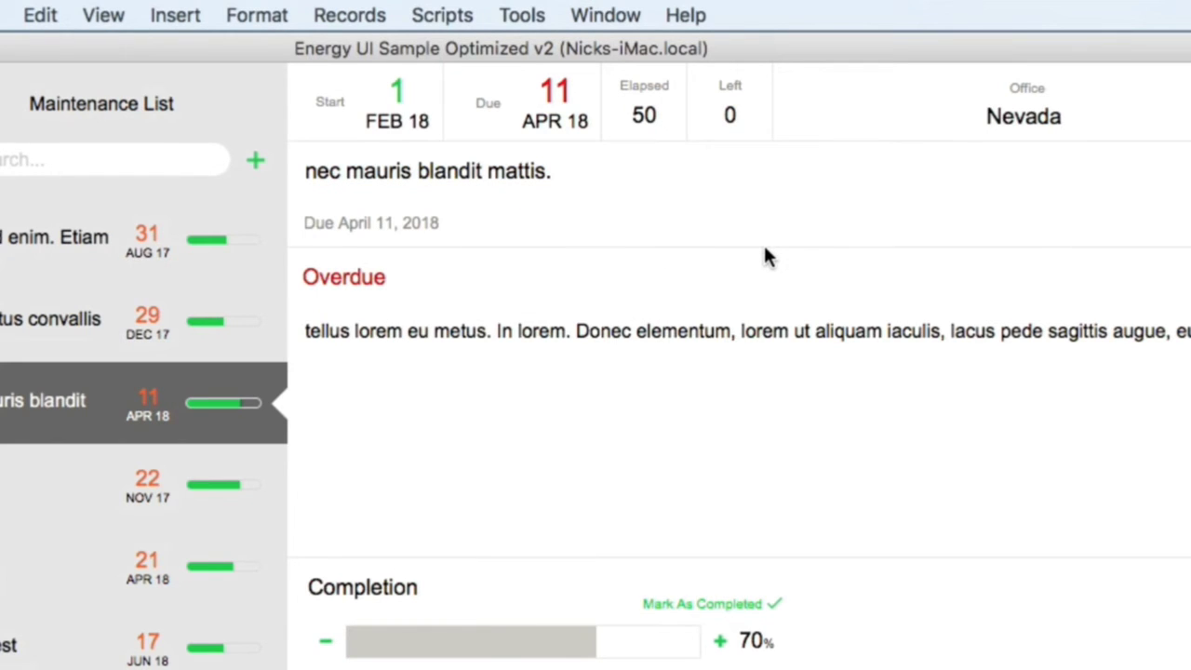
Step: Look at the Due and Start calendars and the Office field of the "nec mauris blandit" record
left_click(572, 103)
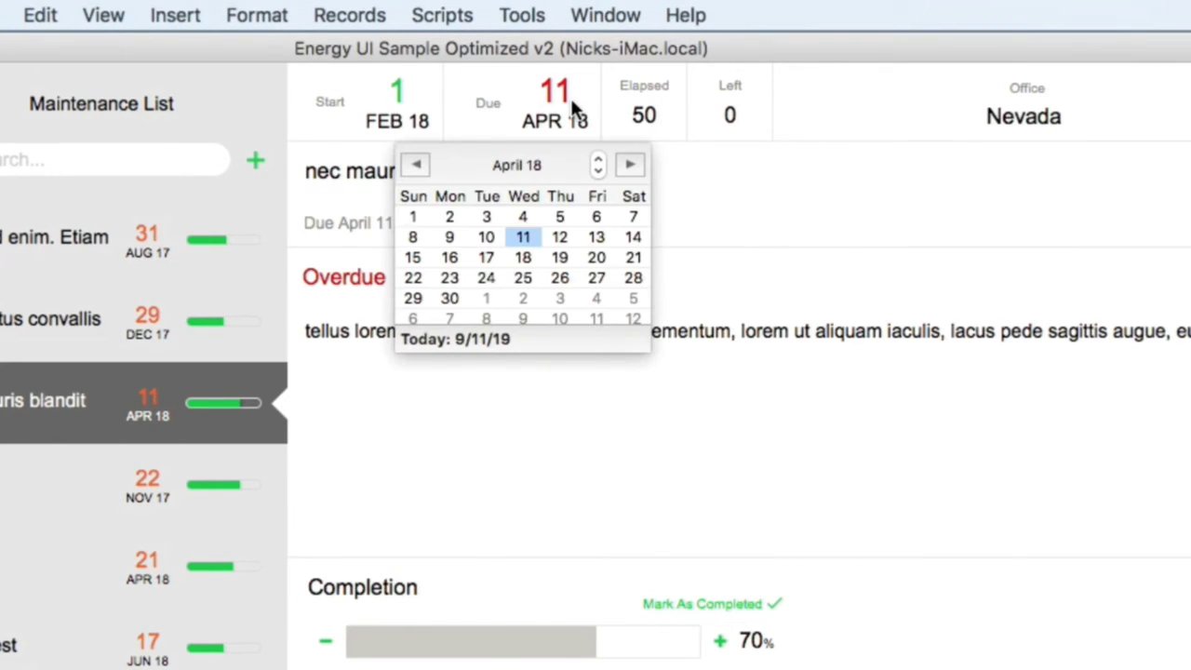
left_click(571, 103)
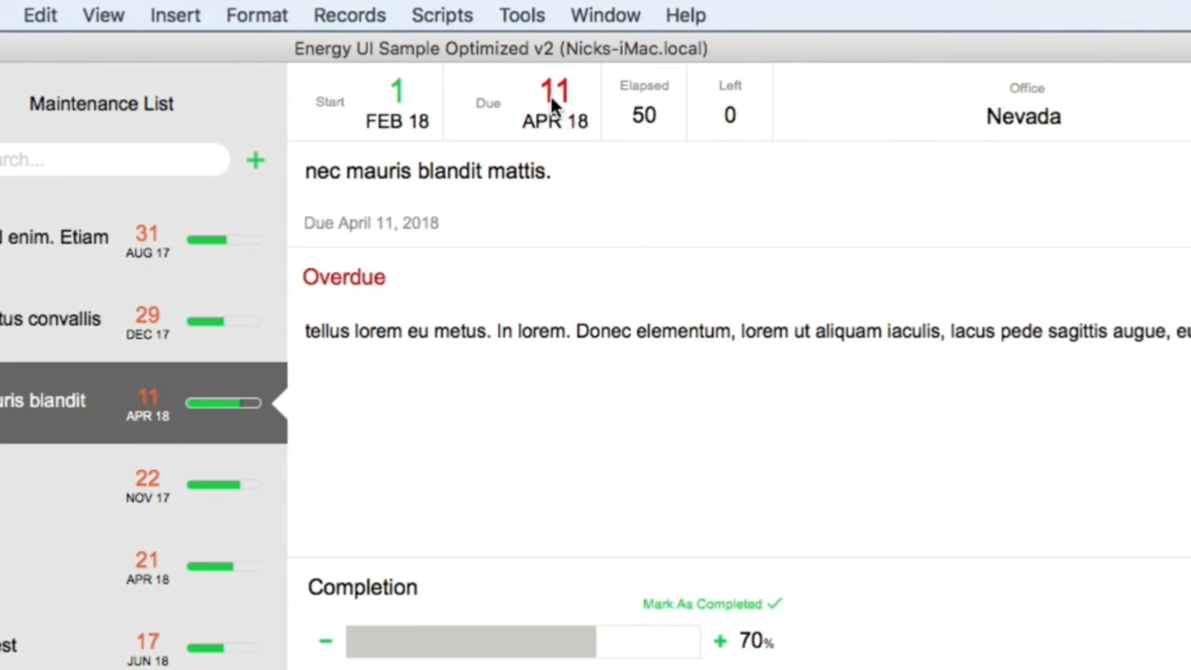
left_click(395, 92)
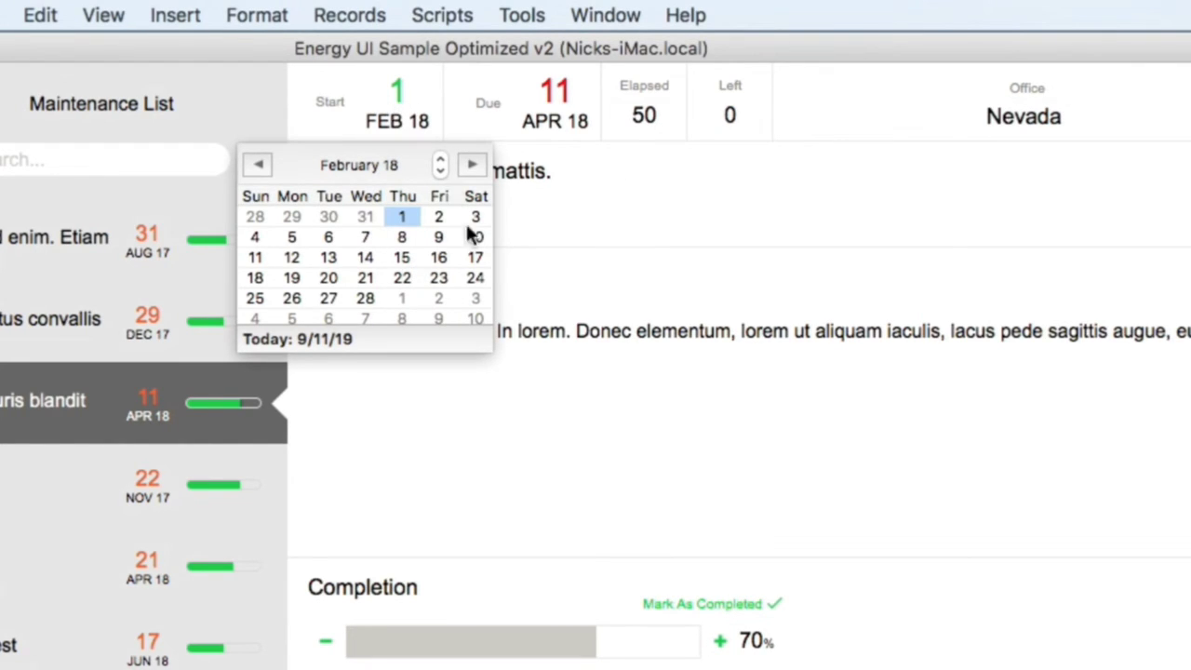
left_click(715, 242)
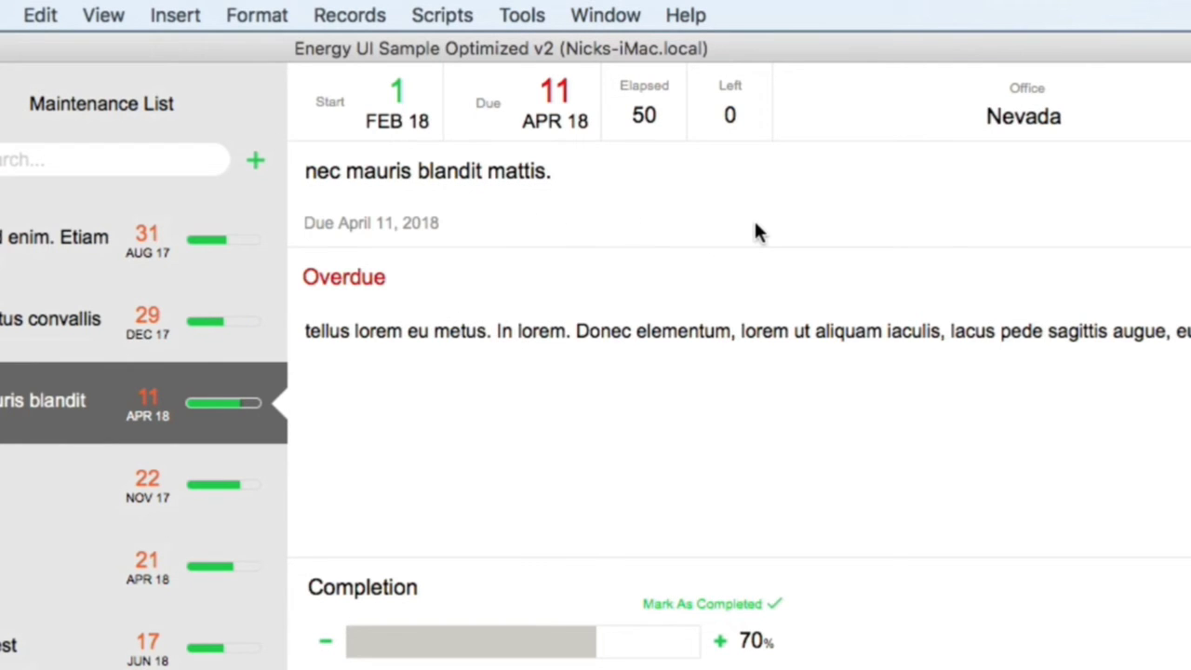
left_click(952, 125)
left_click(965, 244)
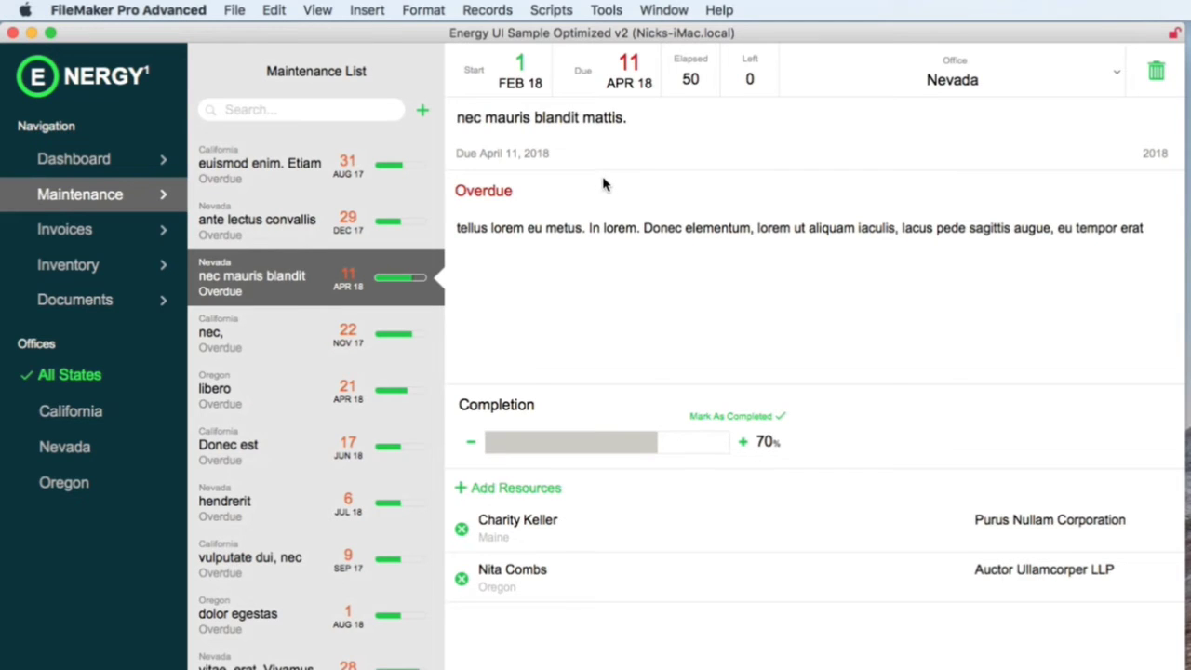
Step: Browse the desktop Invoices section and view invoices INV000003 and INV000004
left_click(53, 234)
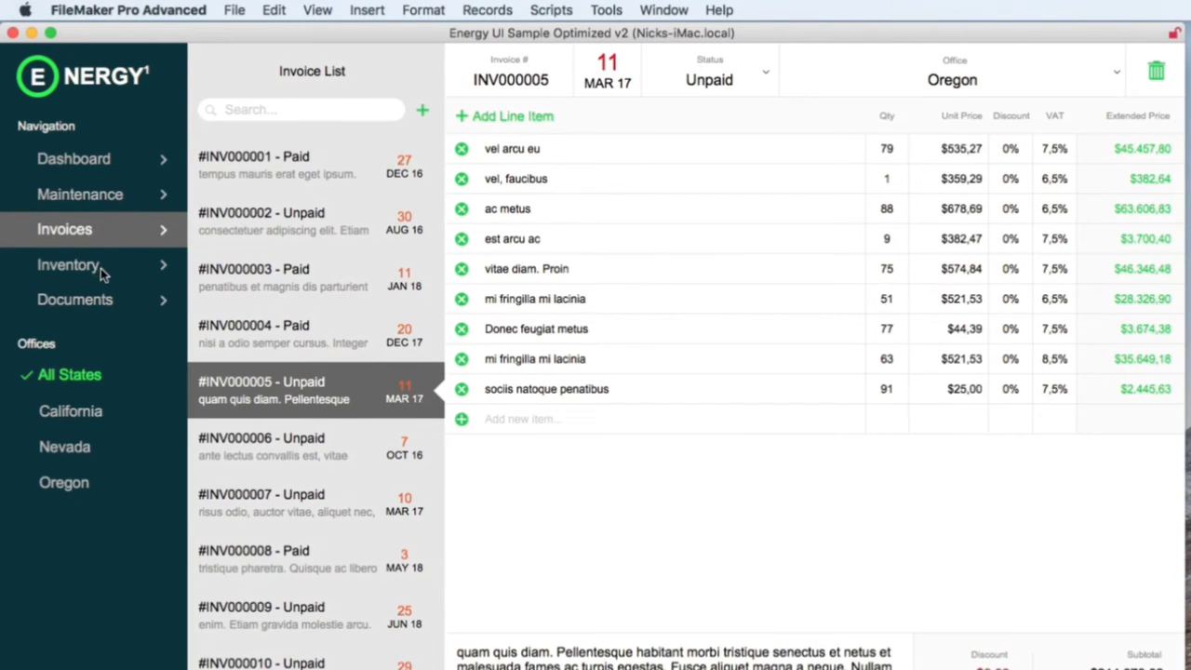
left_click(372, 291)
left_click(368, 331)
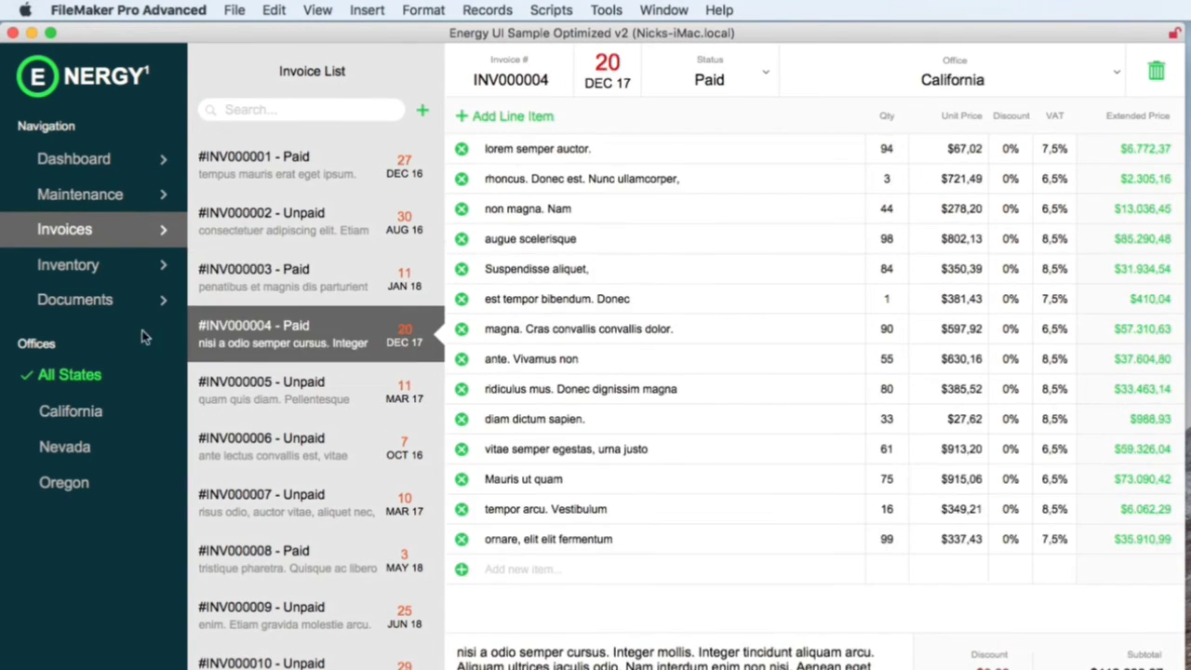
Step: Pass through the Inventory section to Documents and view the "mauris a nunc. In at pede." document
left_click(89, 267)
left_click(105, 306)
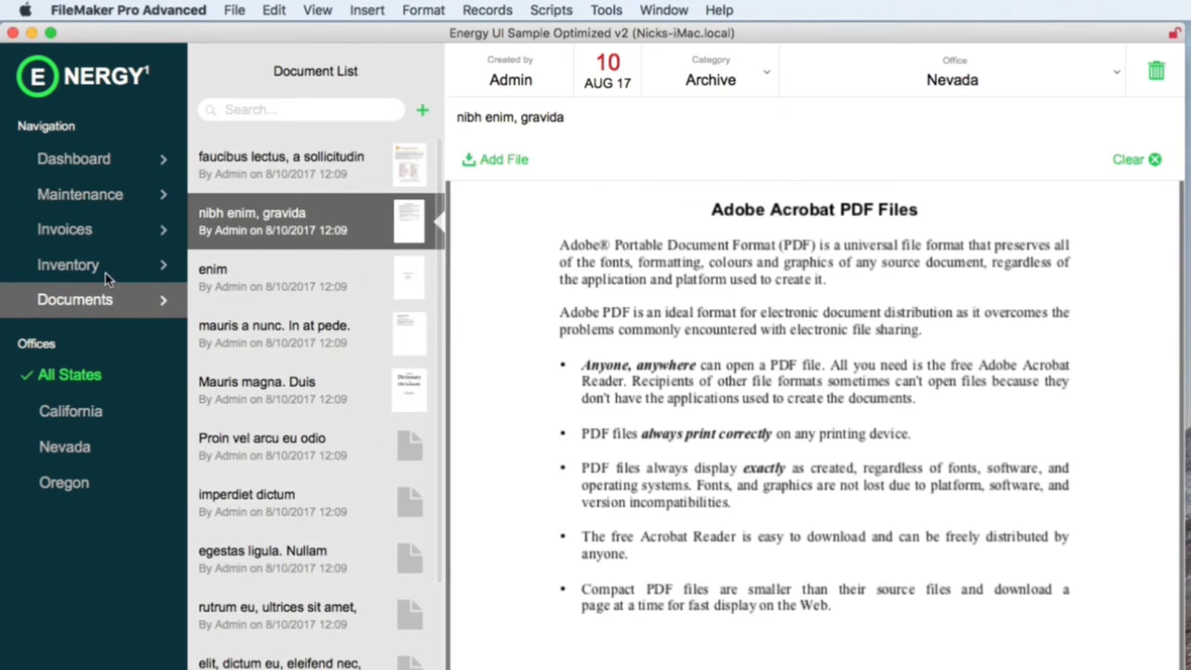
left_click(326, 327)
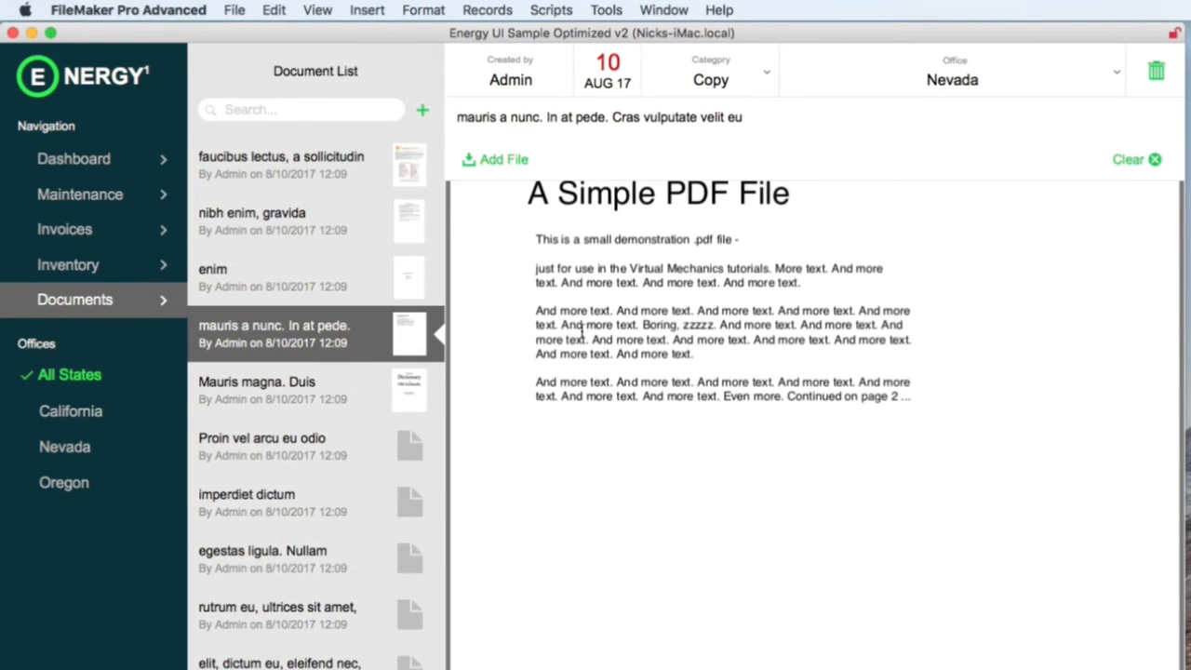
Step: In the Inventory section, switch the Taxable option of the "lorem semper auctor." product to No and back to Yes
left_click(81, 276)
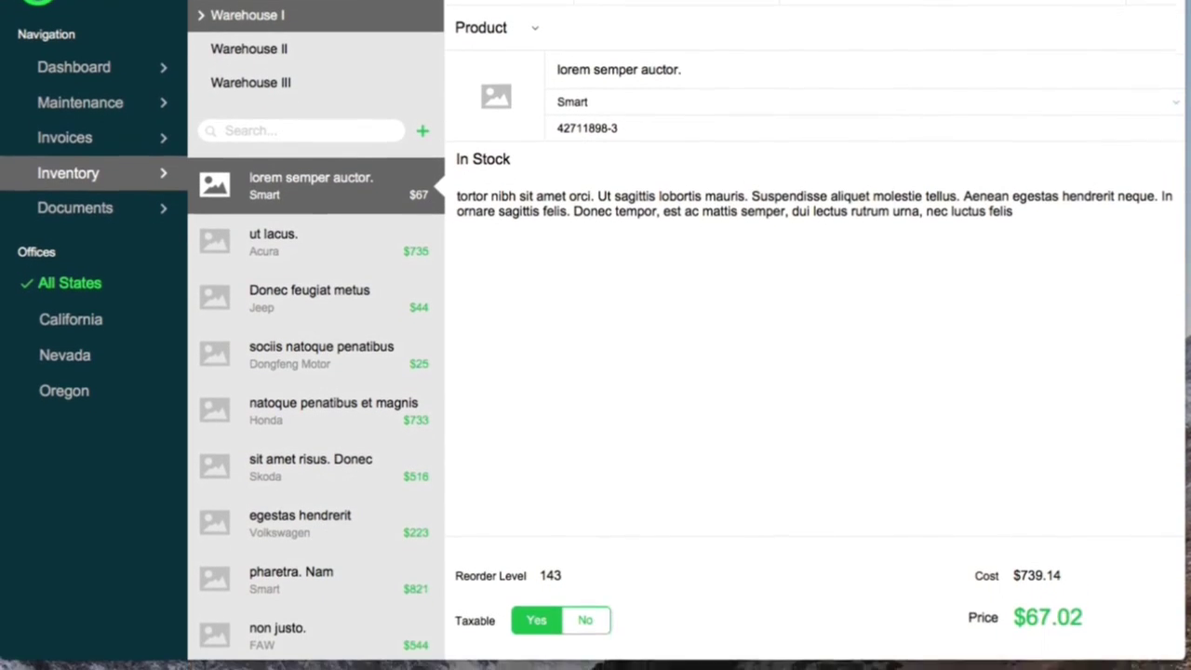
left_click(586, 621)
left_click(539, 622)
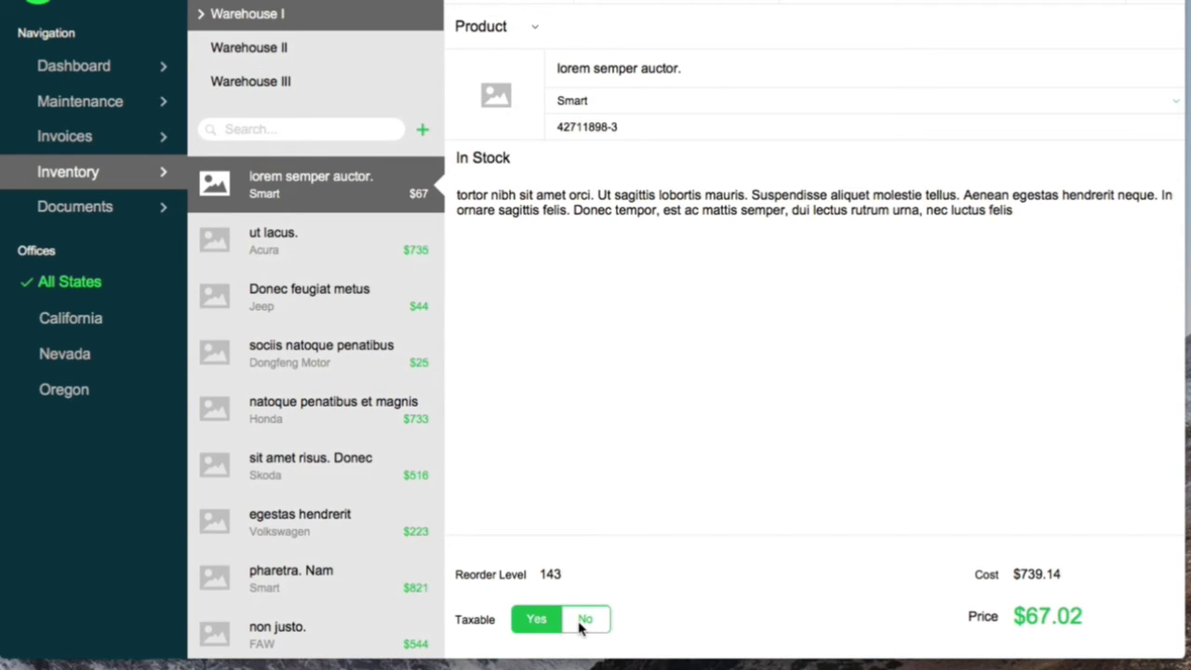
left_click(581, 620)
left_click(551, 619)
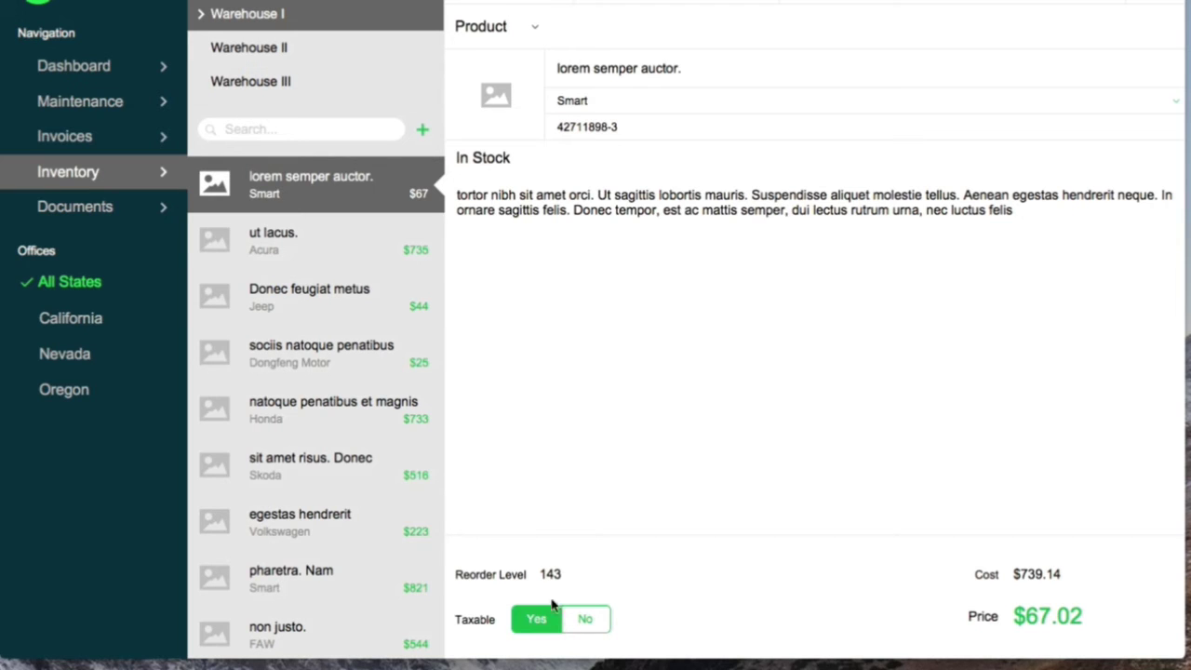
Step: Return to invoice INV000004 and look through its line items, including "magna. Cras convallis convallis dolor." and "Mauris ut quam"
left_click(111, 139)
left_click(554, 246)
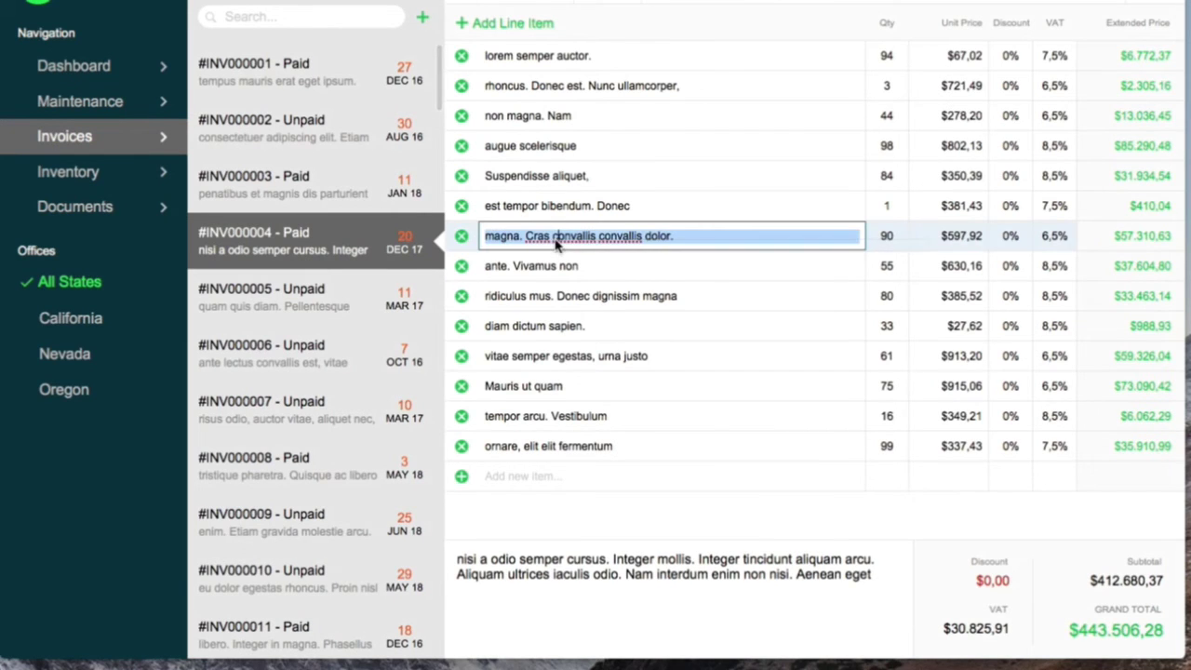
left_click(777, 267)
left_click(759, 386)
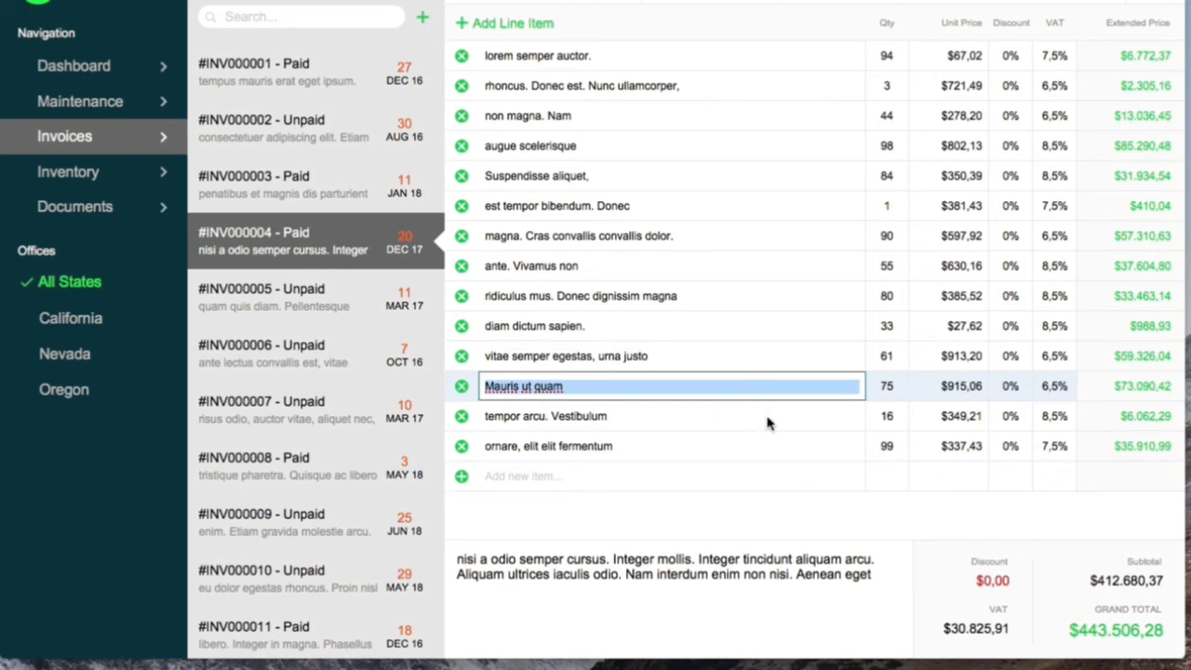
left_click(768, 417)
left_click(840, 531)
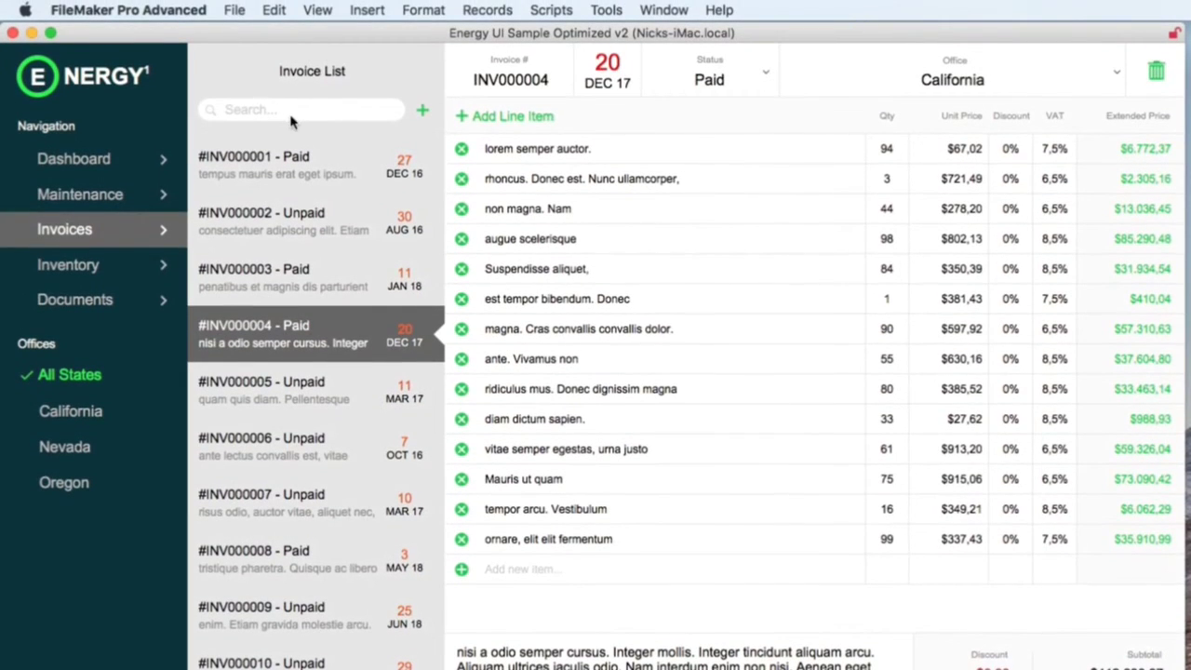
Step: Search the invoice list for "paid" and browse the matching invoices
left_click(291, 115)
type("paid")
scroll(300, 266, "down", 10)
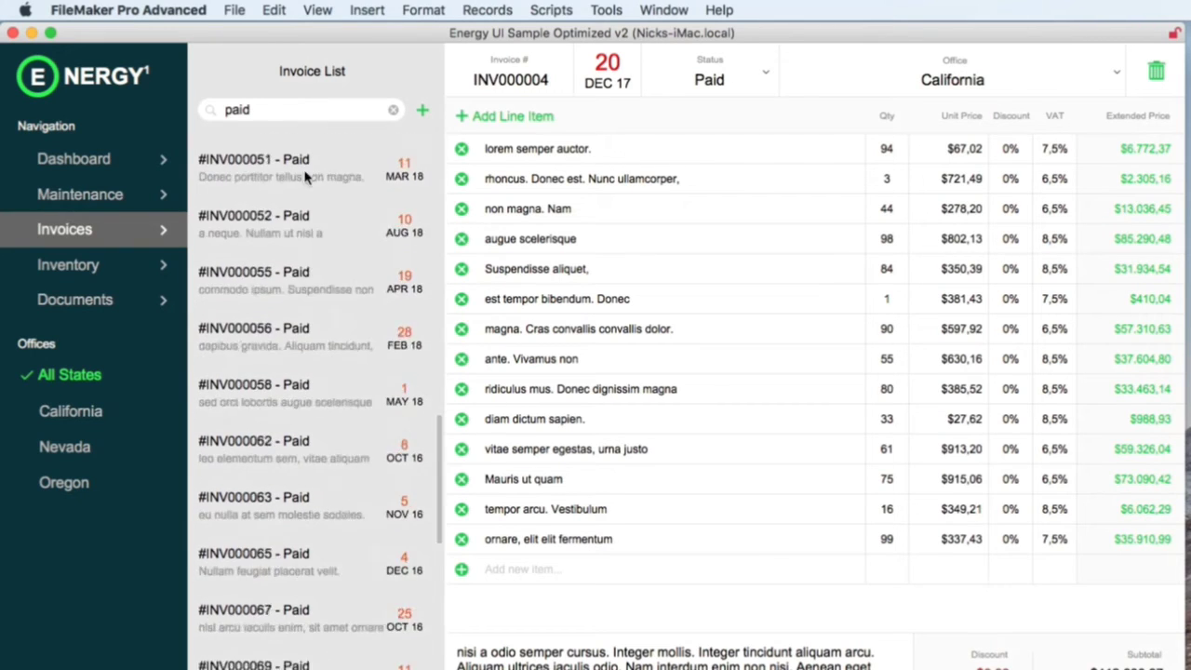
Step: Replace the invoice list search with "unpa", browse the matches, and switch to the Maintenance section
double_click(281, 116)
type("unpaoid")
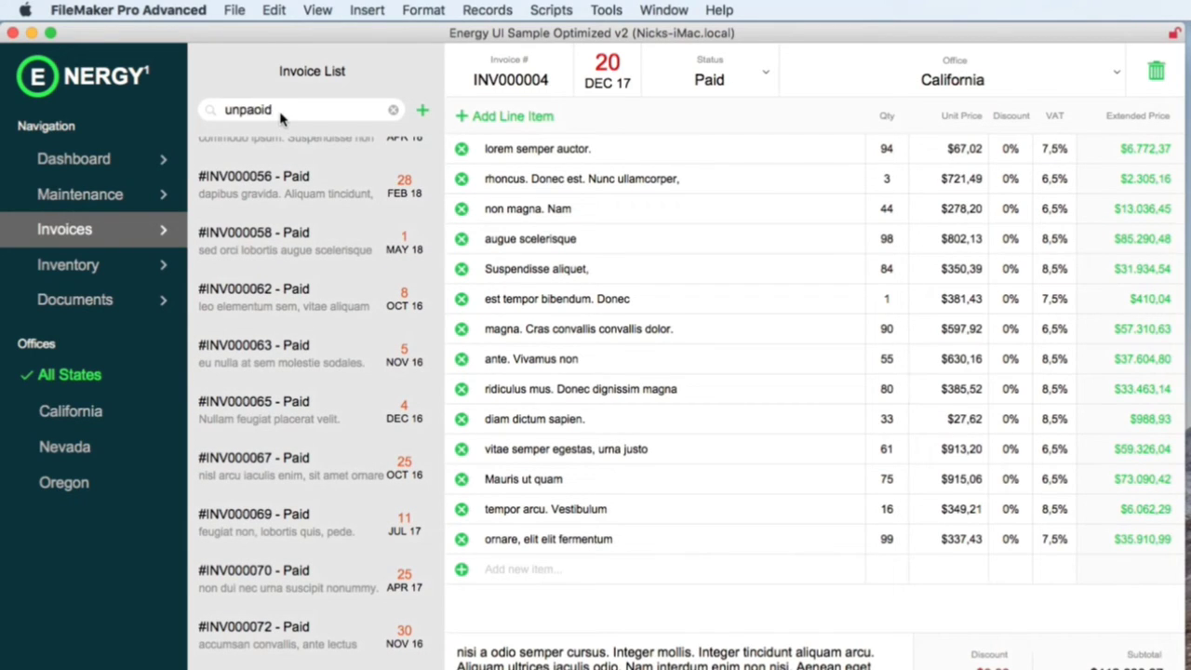
key("BackSpace")
key("BackSpace")
key("BackSpace")
scroll(332, 266, "down", 5)
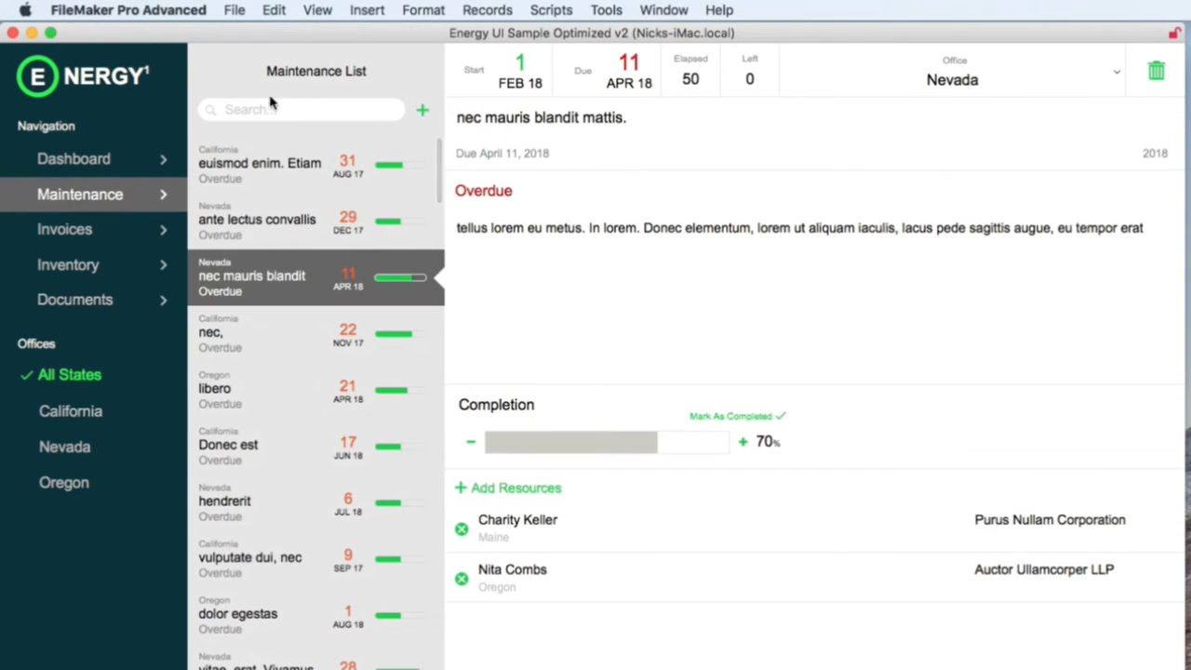
Step: Search the Maintenance list for "lectu" and browse the matching tasks
type("lectu")
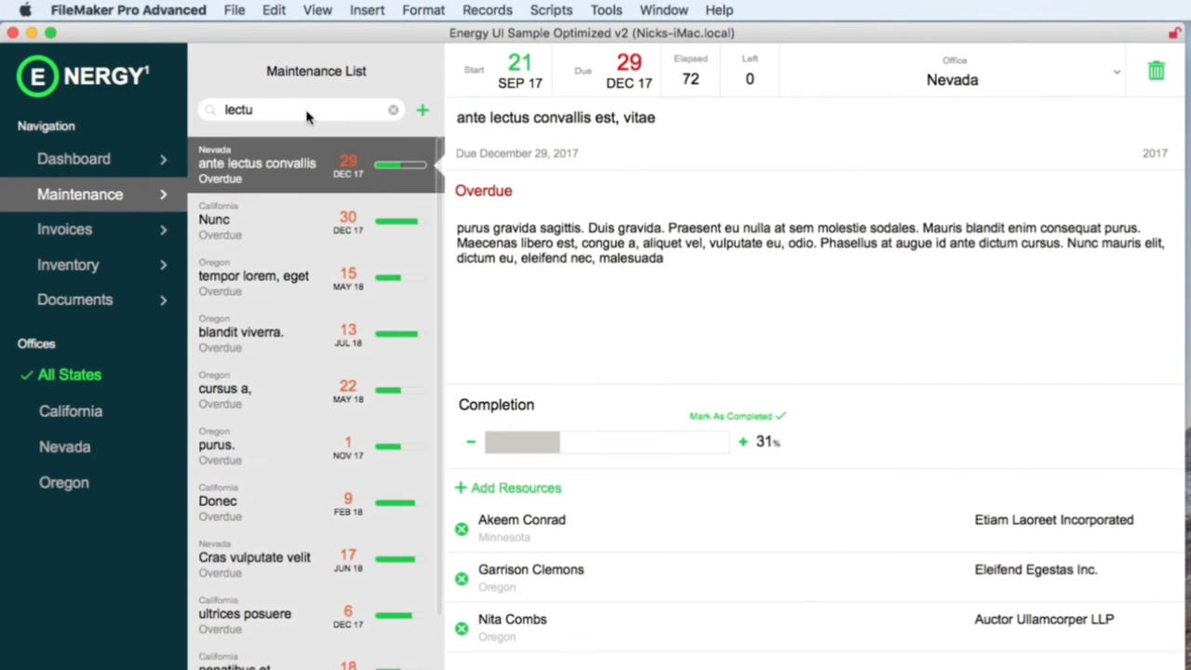
scroll(314, 201, "down", 3)
scroll(325, 218, "up", 3)
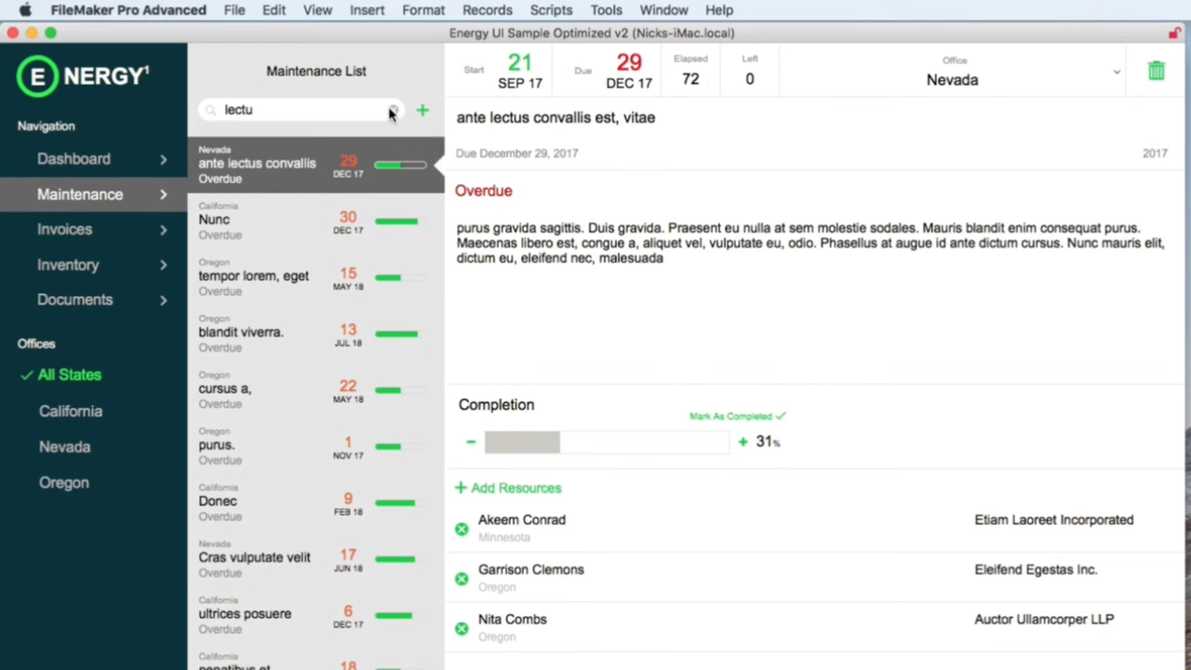
Step: Try the Maintenance list search with "dsfsd" and "erererer", then clear it and return to the Invoices section
left_click(393, 110)
left_click(308, 112)
type("dsfsd")
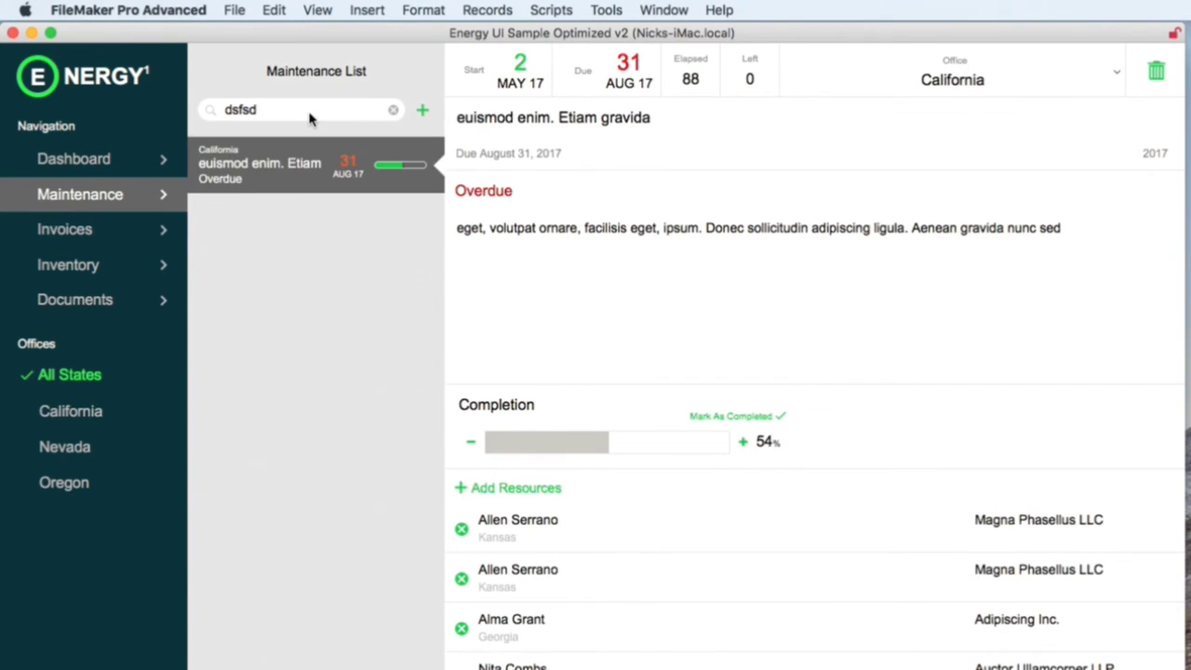
left_click(393, 110)
type("erererer")
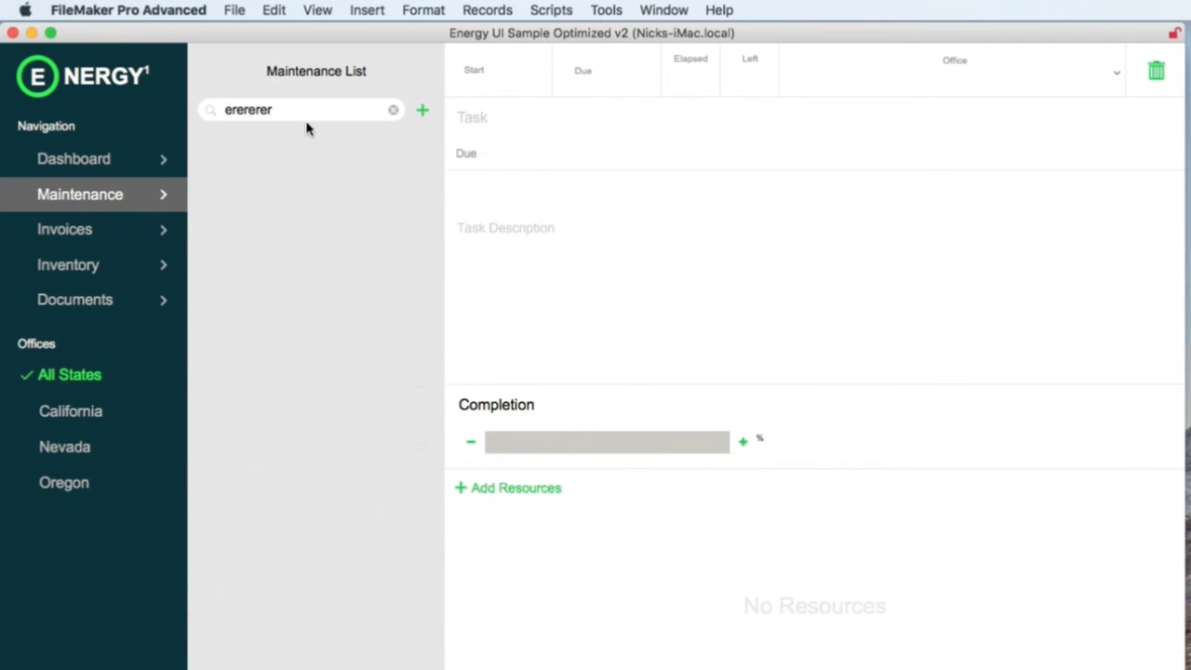
left_click(393, 109)
left_click(71, 229)
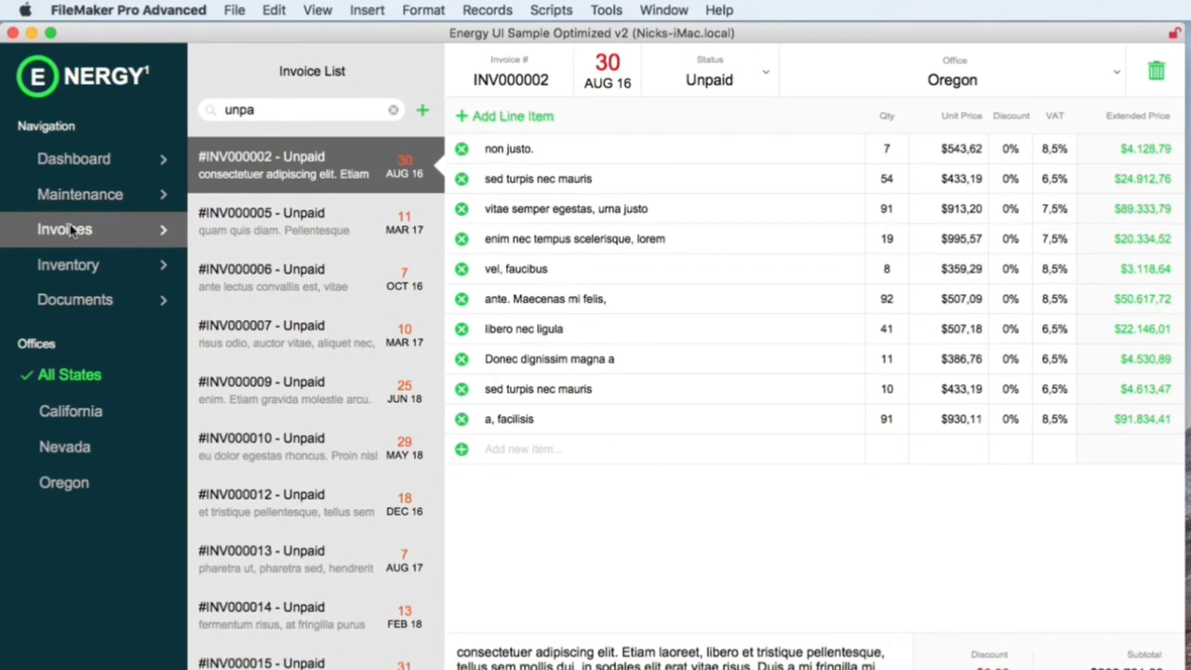
Step: Clear the invoice list search and browse the full list of invoices
left_click(392, 110)
scroll(289, 367, "down", 20)
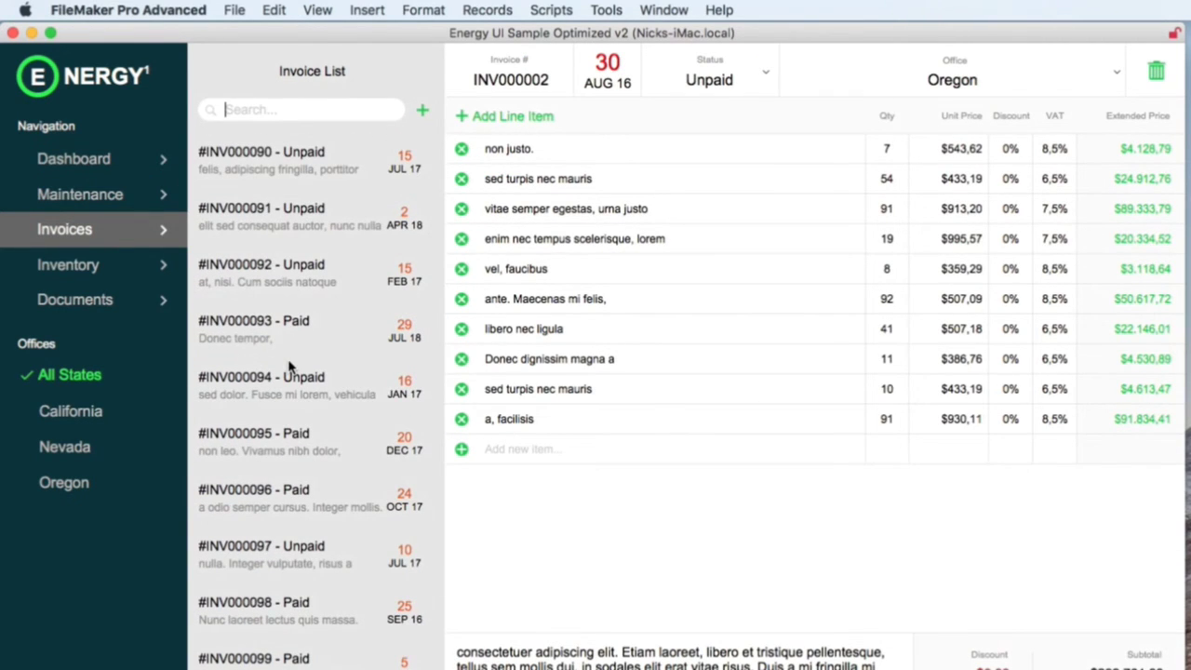
scroll(311, 372, "up", 15)
scroll(312, 372, "up", 5)
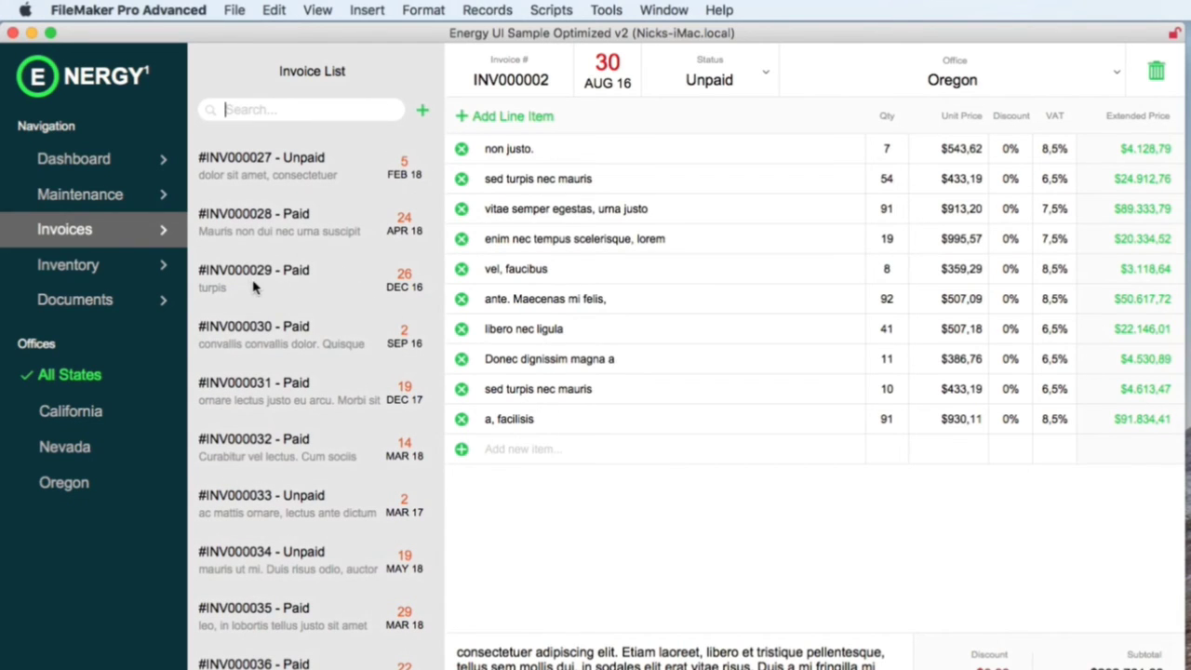
Step: Look through the products offered as new line items for invoice INV000002 and dismiss the picker
left_click(507, 119)
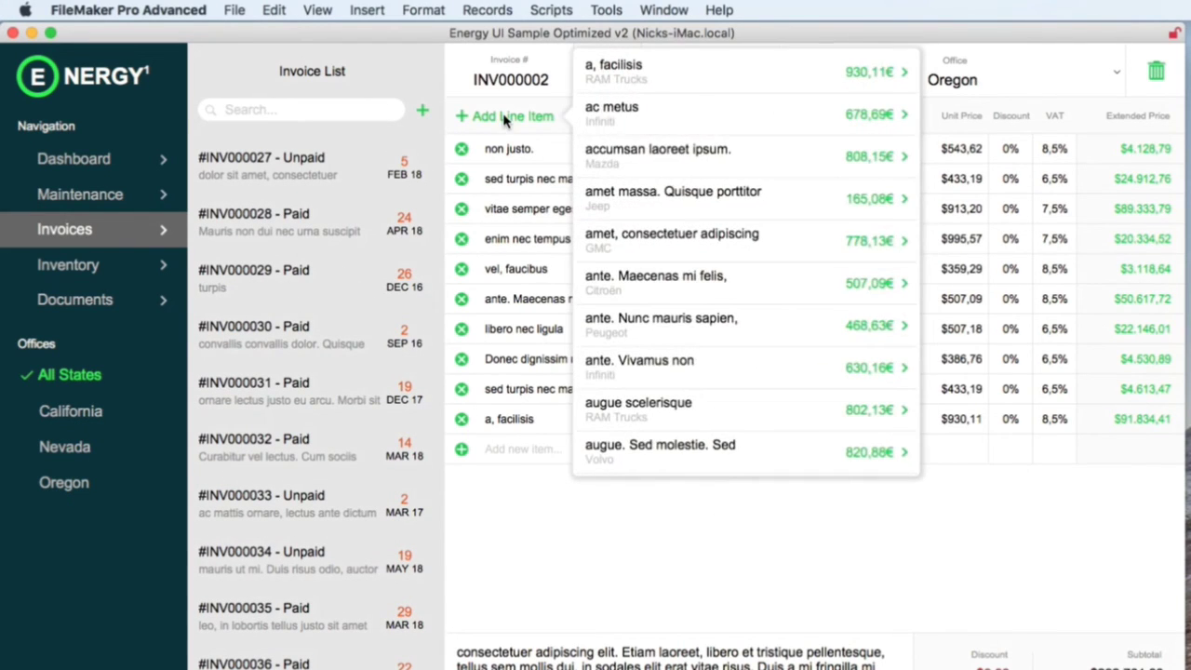
scroll(721, 321, "down", 10)
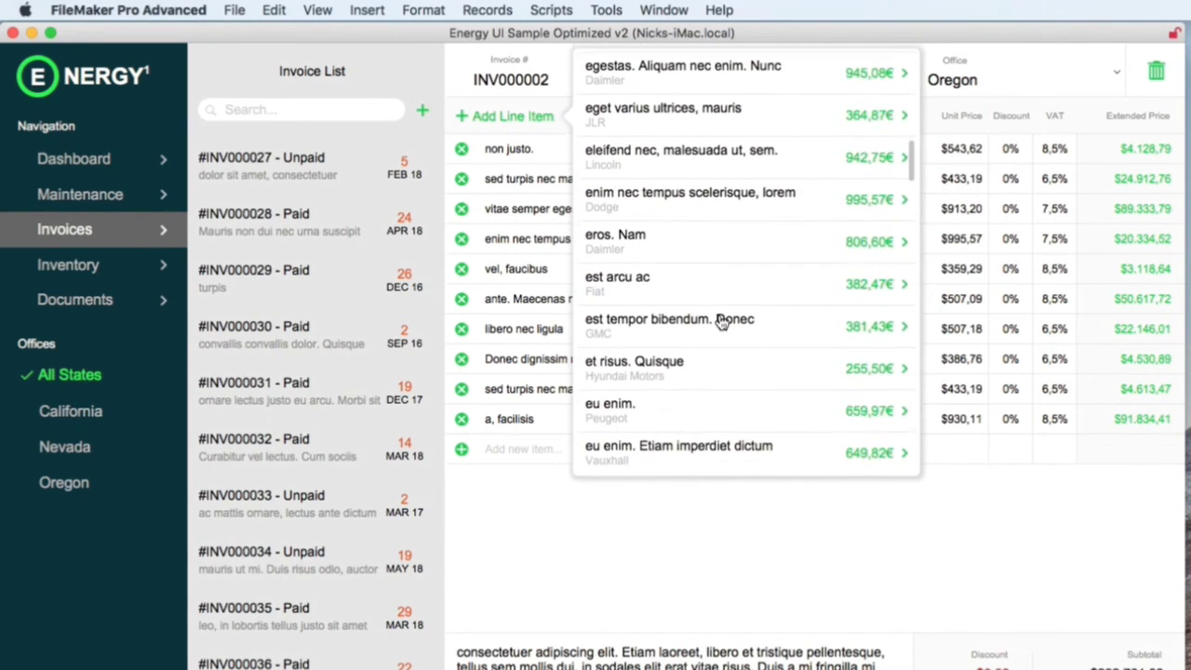
left_click(726, 361)
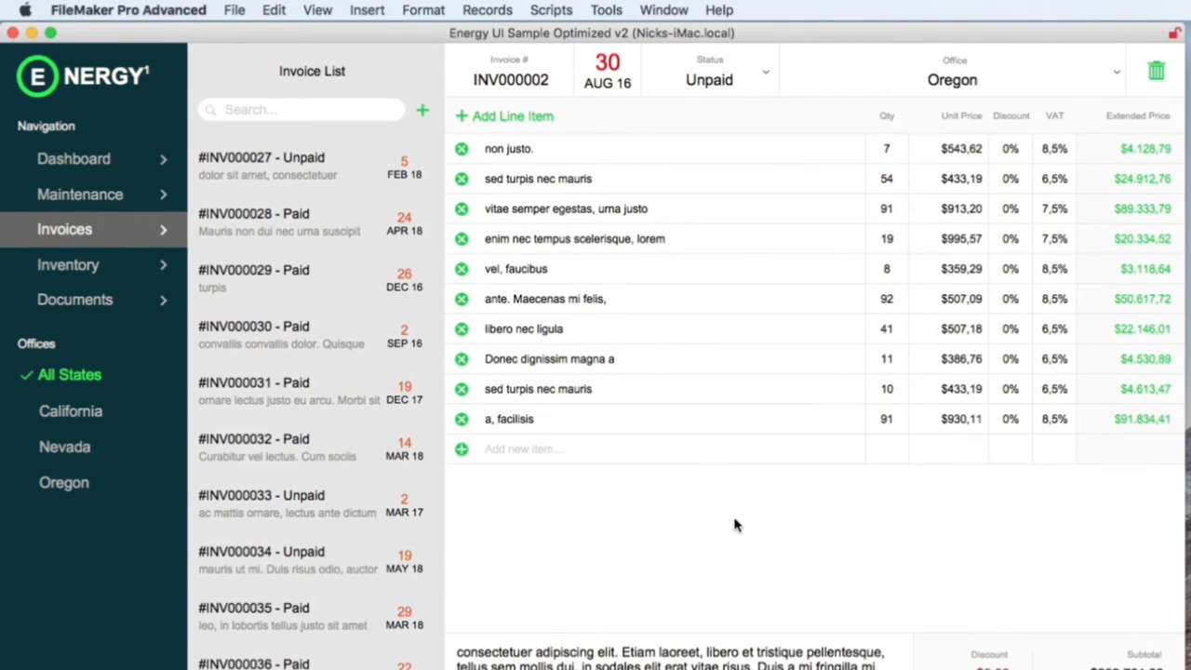
Step: Visit the Inventory and Documents sections and return to Invoices
left_click(58, 265)
left_click(74, 299)
left_click(88, 229)
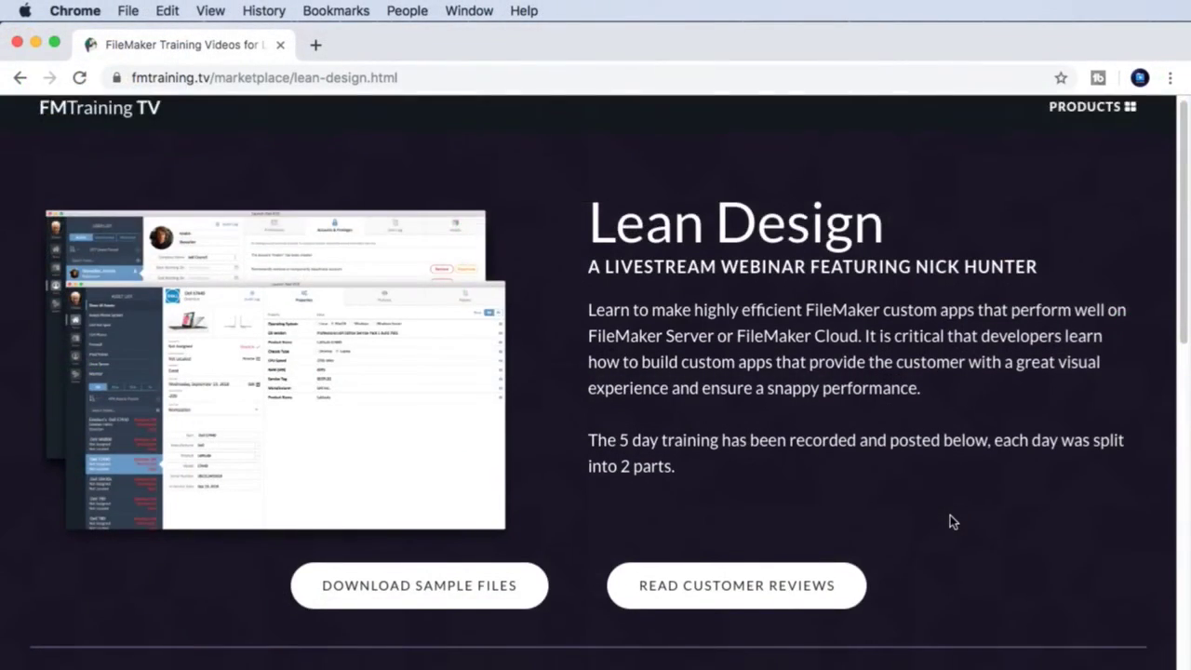
Step: Switch to Chrome and look through the Lean Design course page on fmtraining.tv, from the overview to the bonus videos and back
scroll(950, 514, "down", 10)
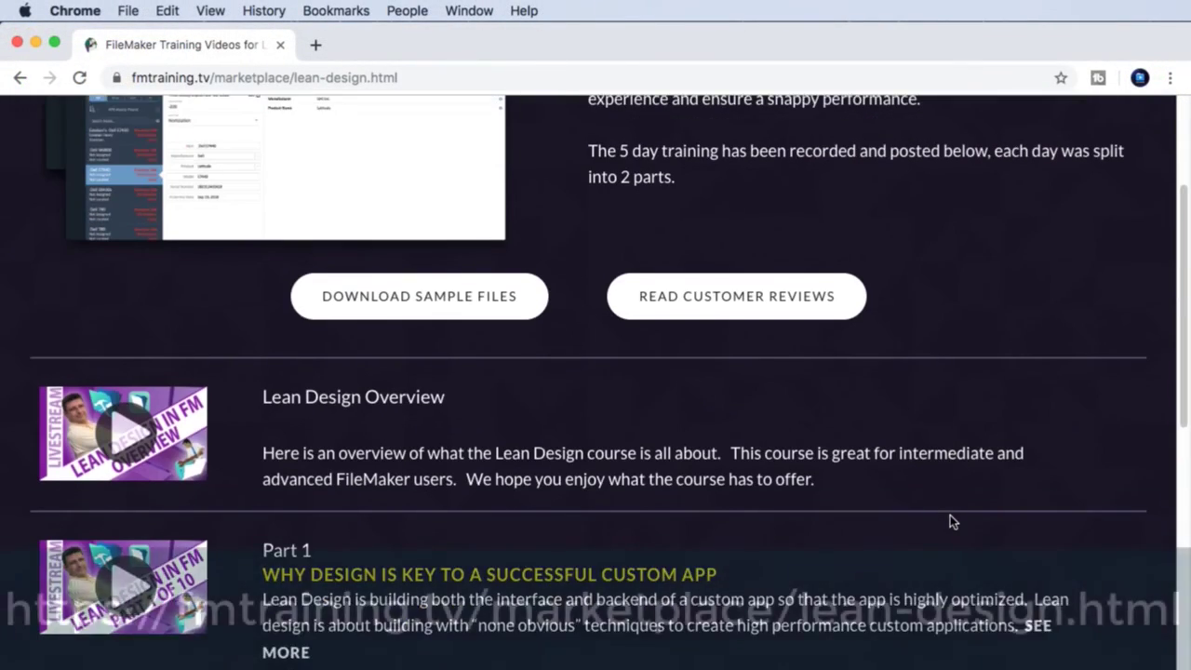
scroll(950, 515, "down", 1)
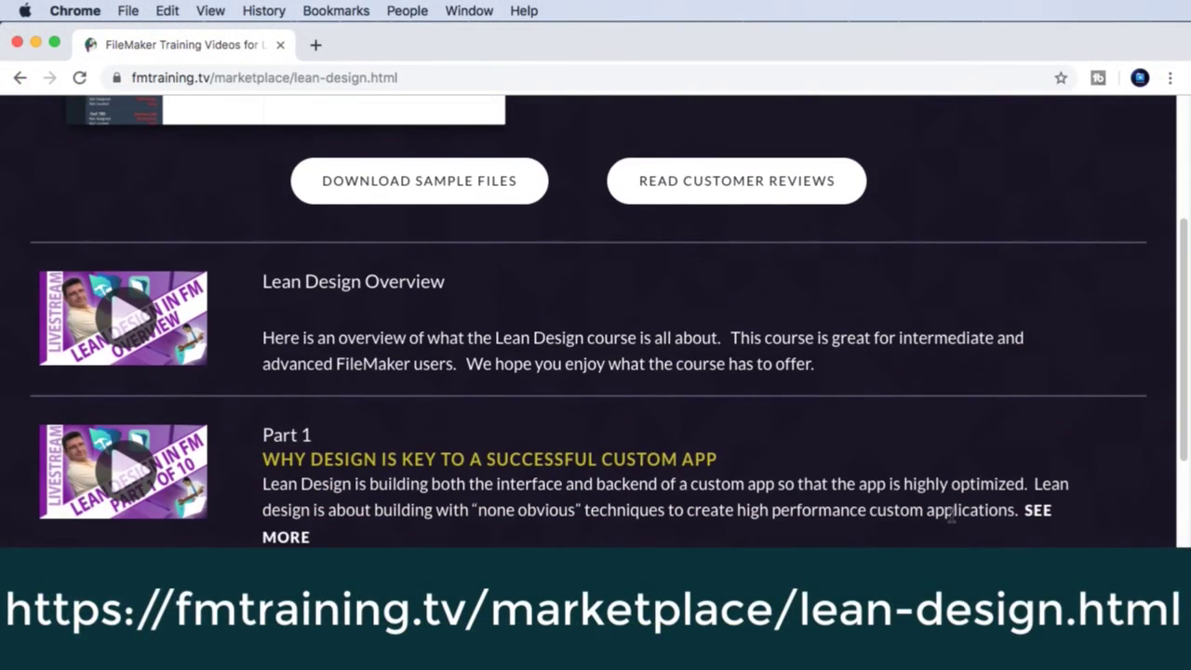
scroll(951, 515, "down", 9)
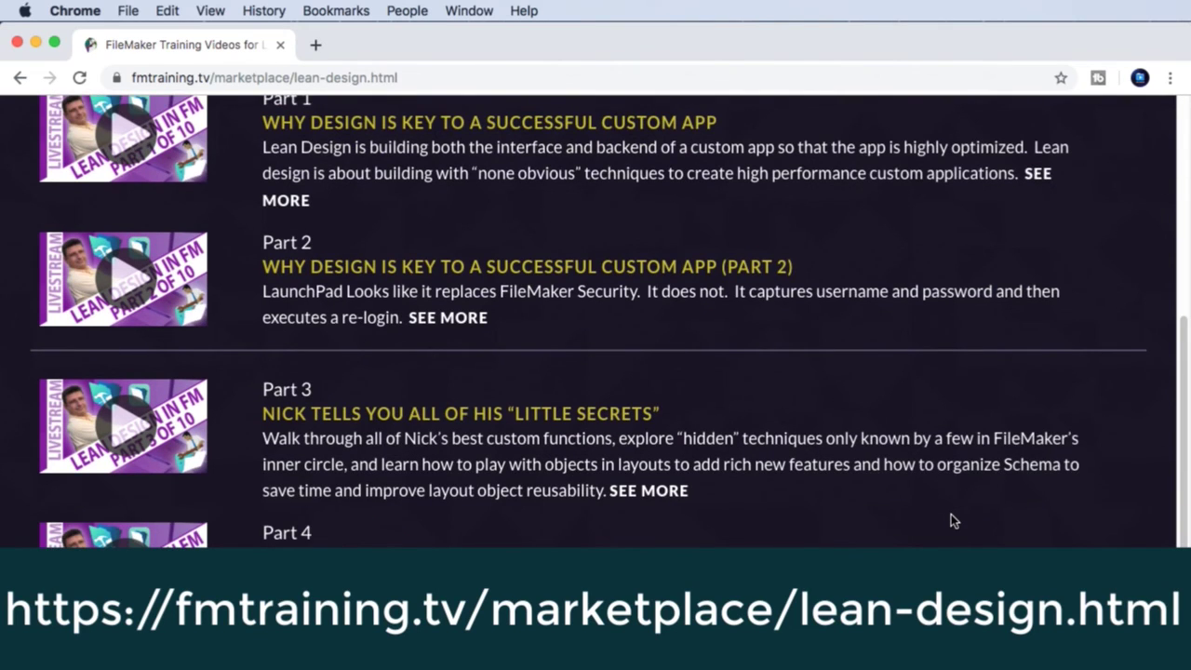
scroll(951, 514, "down", 8)
scroll(951, 514, "down", 6)
scroll(952, 514, "down", 4)
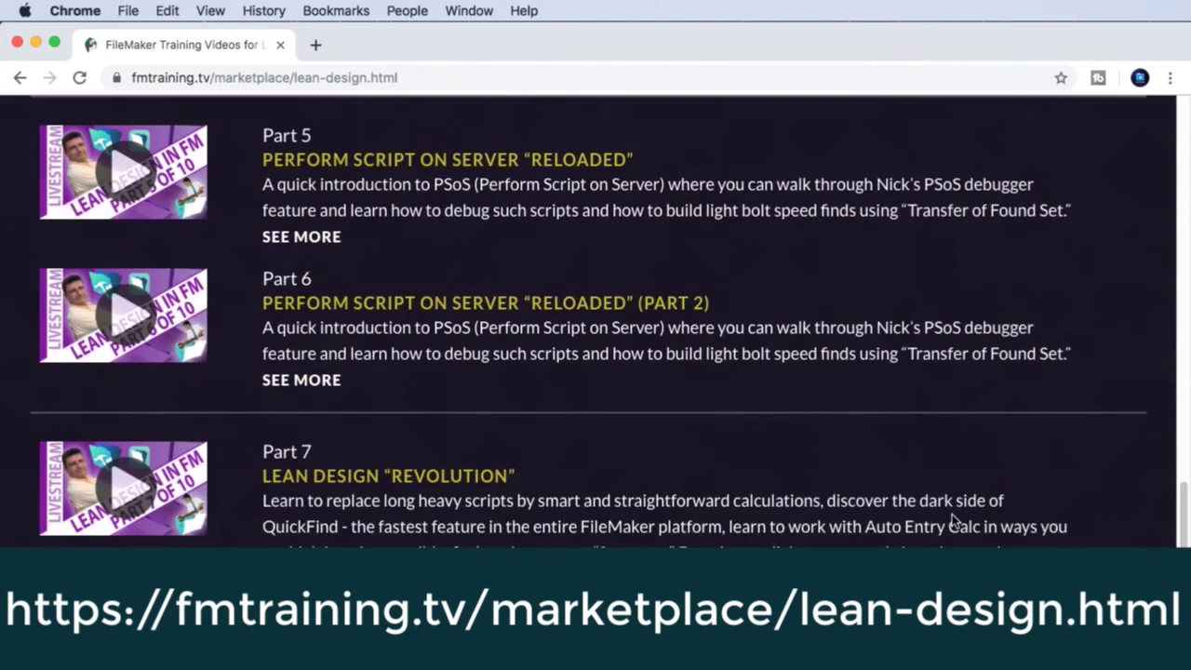
scroll(952, 513, "down", 6)
scroll(952, 514, "down", 2)
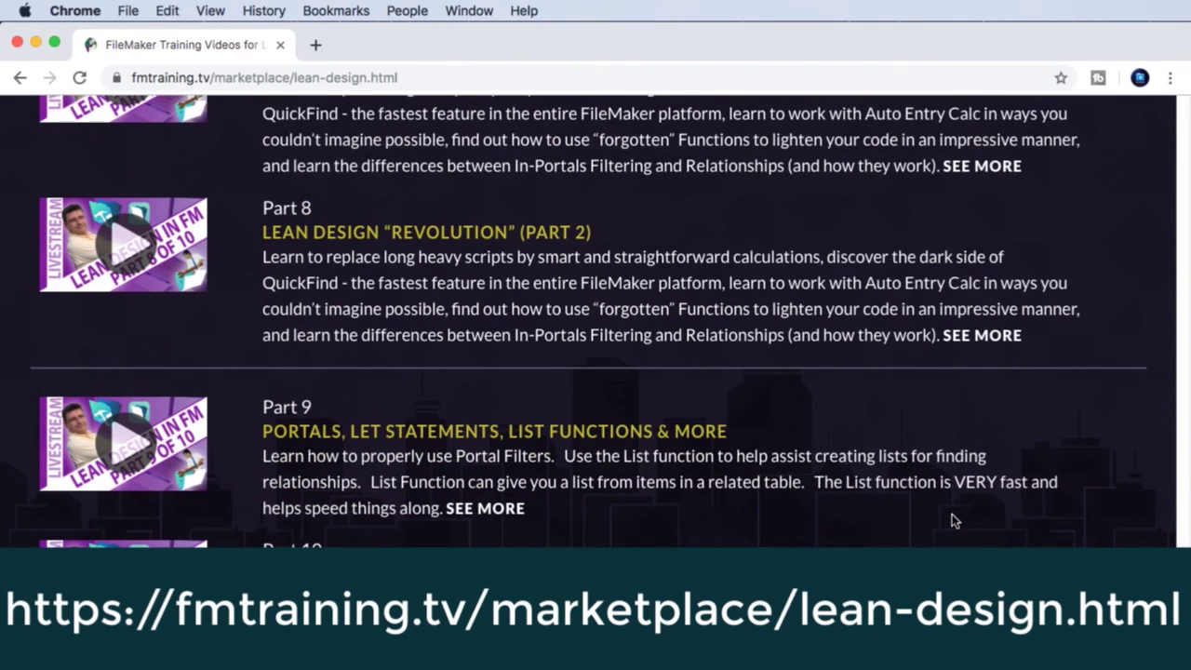
scroll(952, 516, "down", 5)
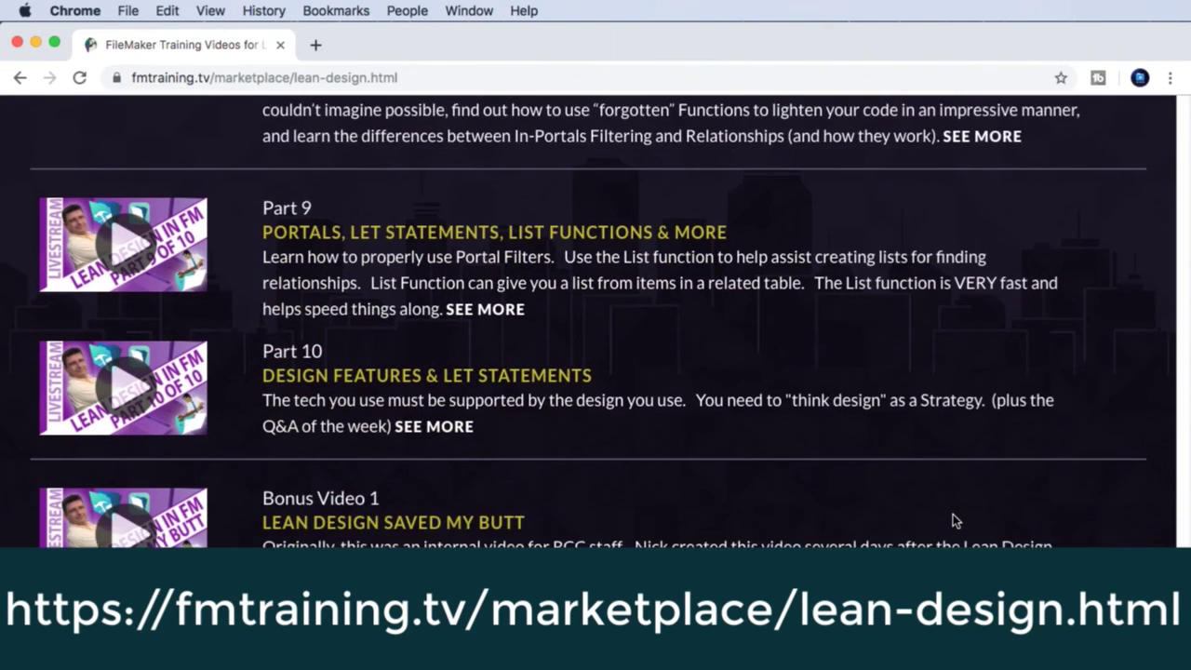
scroll(953, 514, "down", 2)
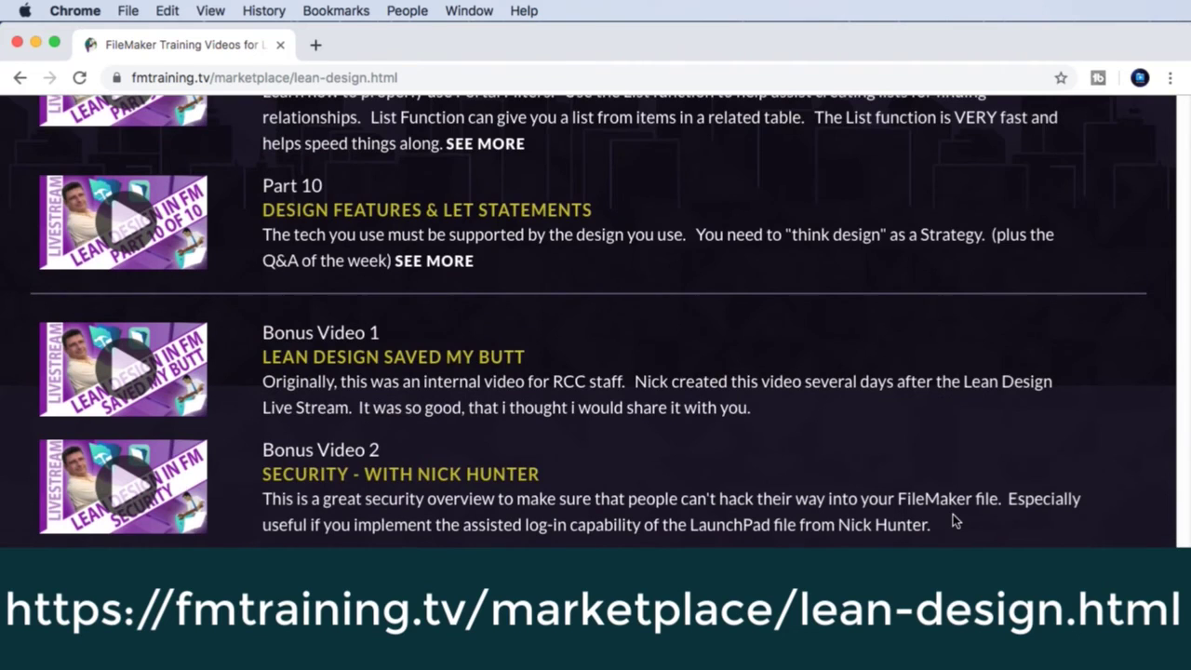
scroll(953, 514, "up", 20)
scroll(952, 513, "up", 10)
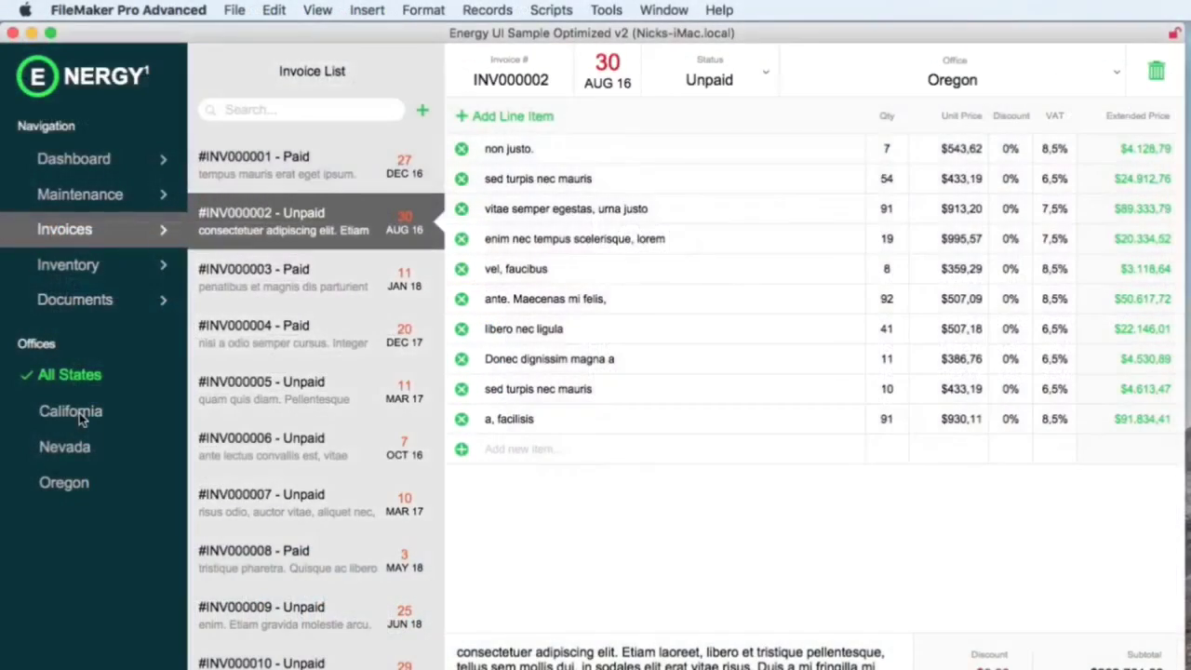
Step: Switch to FileMaker and filter the invoices by California, Nevada, Oregon and California again, ending with All States
left_click(79, 412)
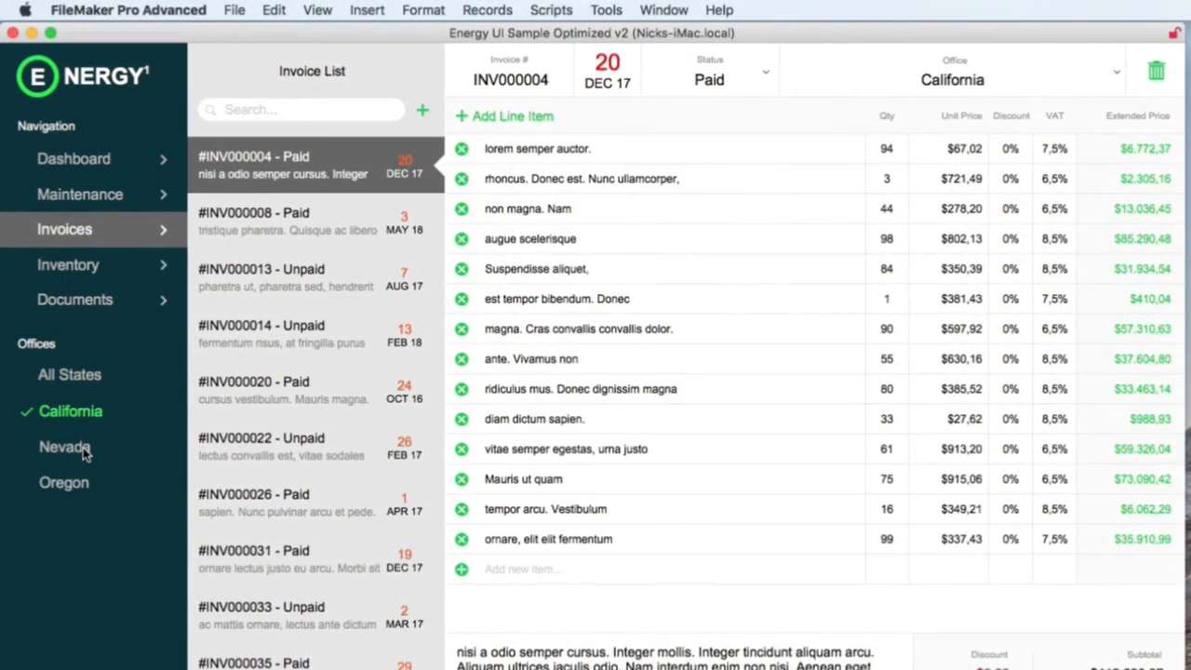
left_click(84, 450)
left_click(90, 479)
left_click(93, 412)
left_click(101, 379)
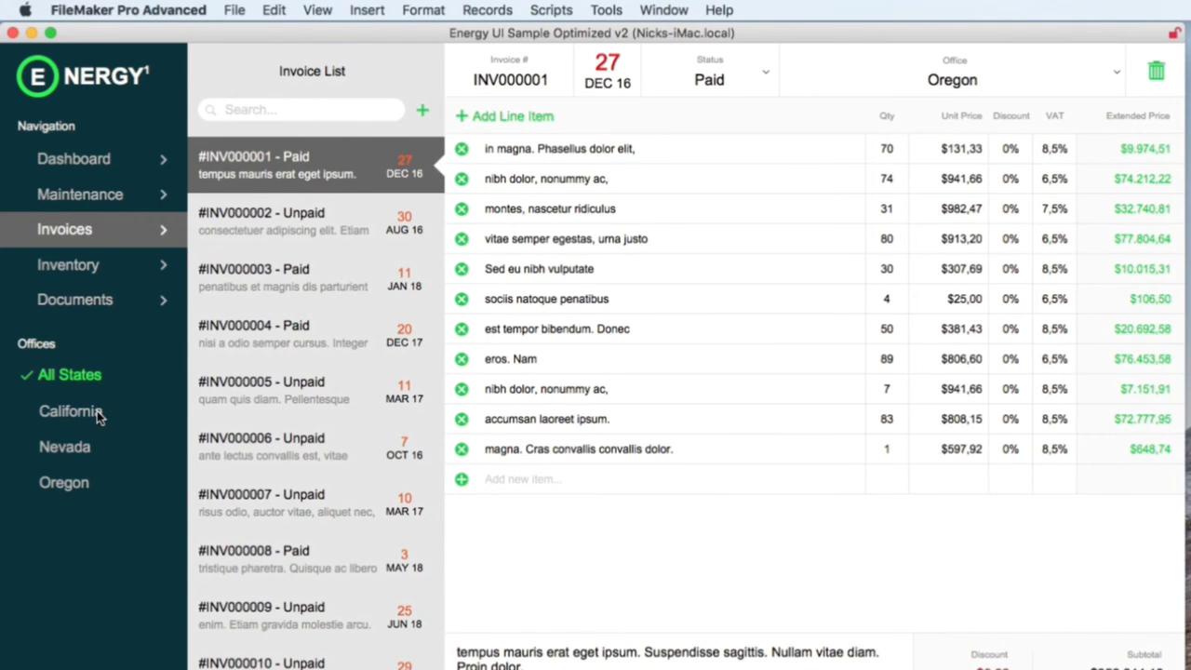
Step: Filter the invoices by office once more through California, Nevada and Oregon, ending on California
left_click(96, 414)
left_click(89, 445)
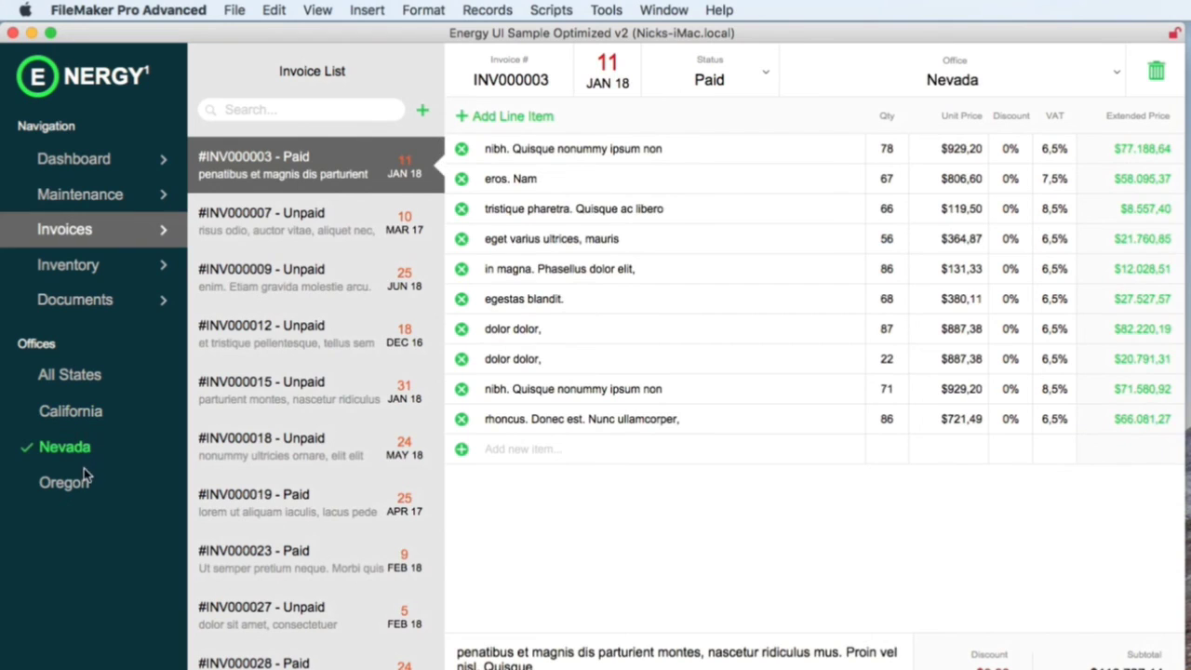
left_click(84, 477)
left_click(93, 417)
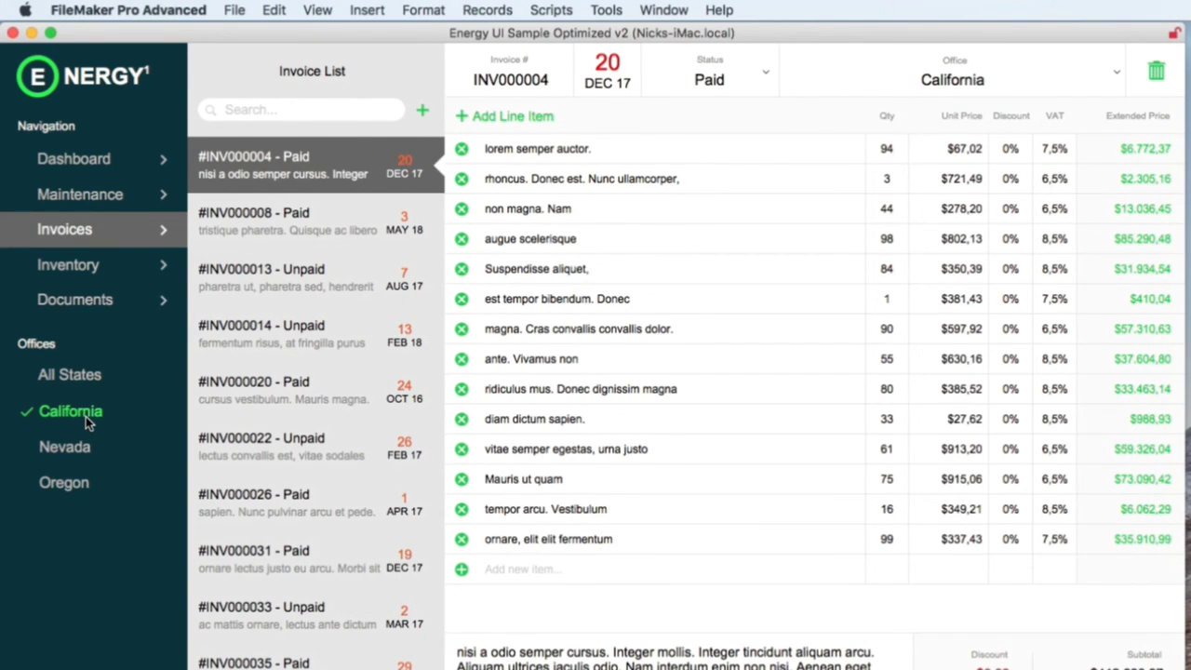
Step: Open the Script Debugger and select the Nevada office to run the Office Selection script in it
left_click(604, 10)
left_click(175, 371)
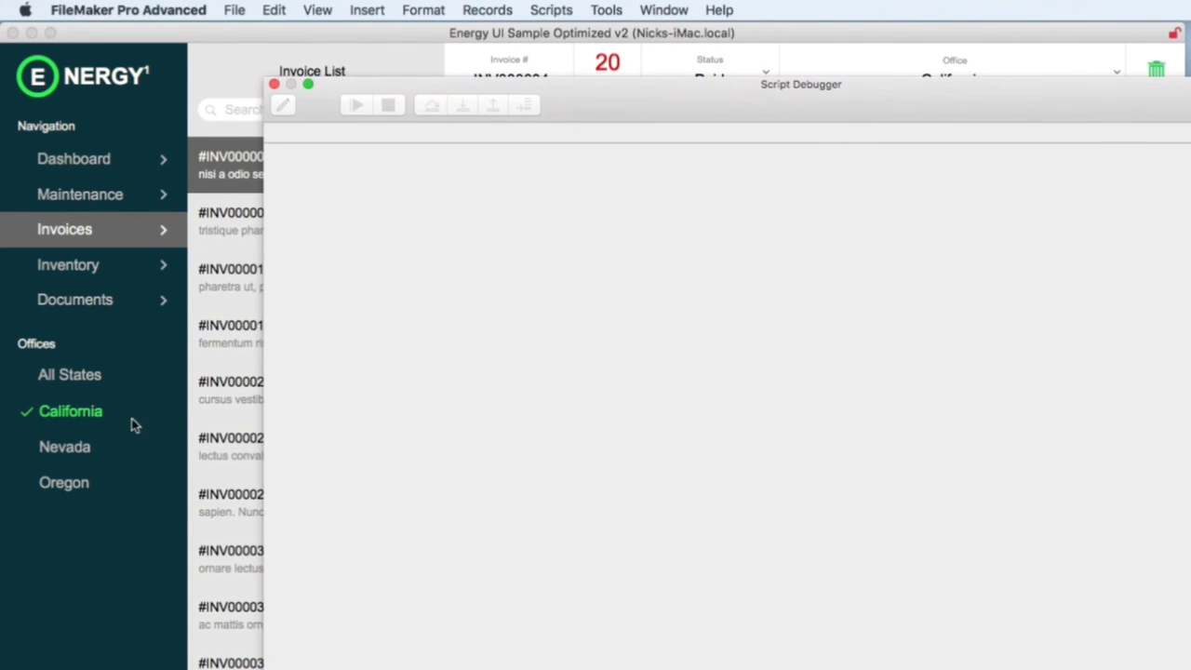
left_click(91, 449)
Step: Step through the Office Selection script line by line to its end and close the Script Debugger
left_click(465, 106)
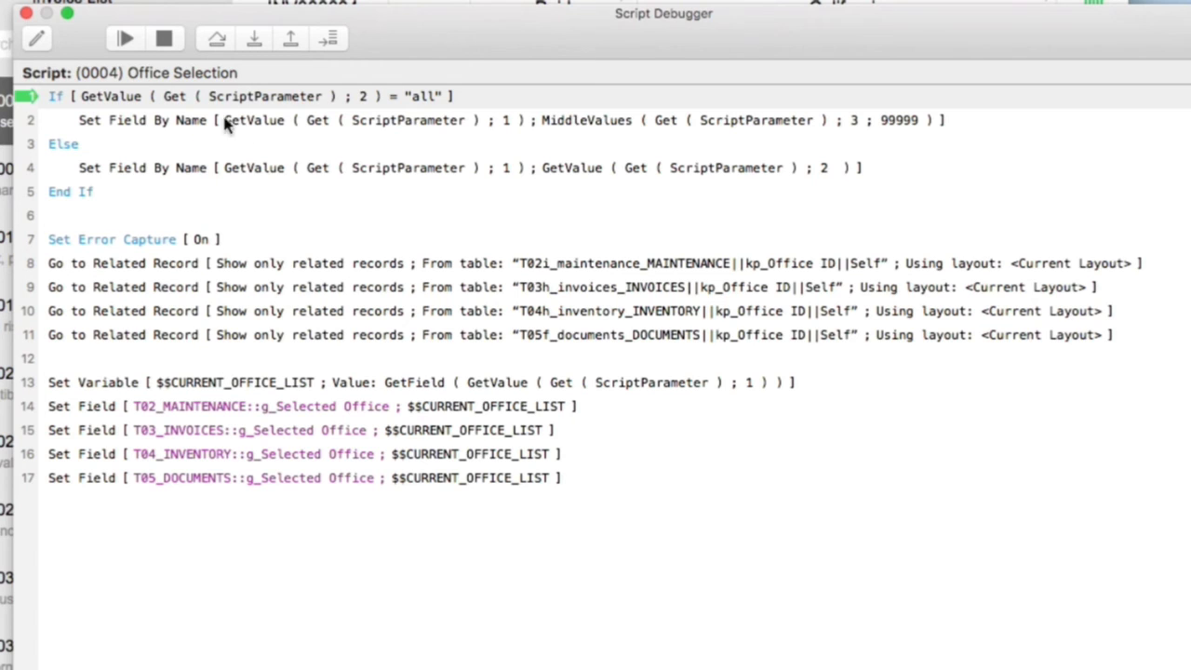
left_click(257, 40)
left_click(259, 41)
left_click(261, 43)
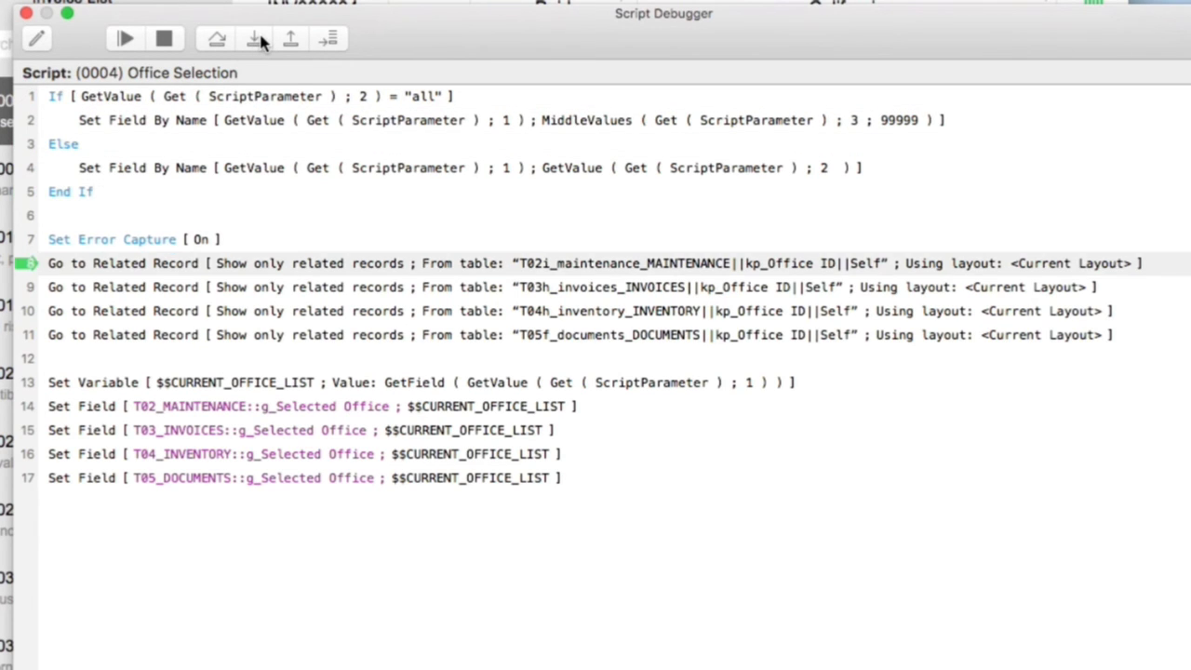
left_click(261, 42)
left_click(260, 43)
left_click(261, 43)
left_click(260, 42)
left_click(261, 43)
left_click(261, 43)
left_click(260, 42)
left_click(260, 43)
left_click(260, 43)
left_click(26, 13)
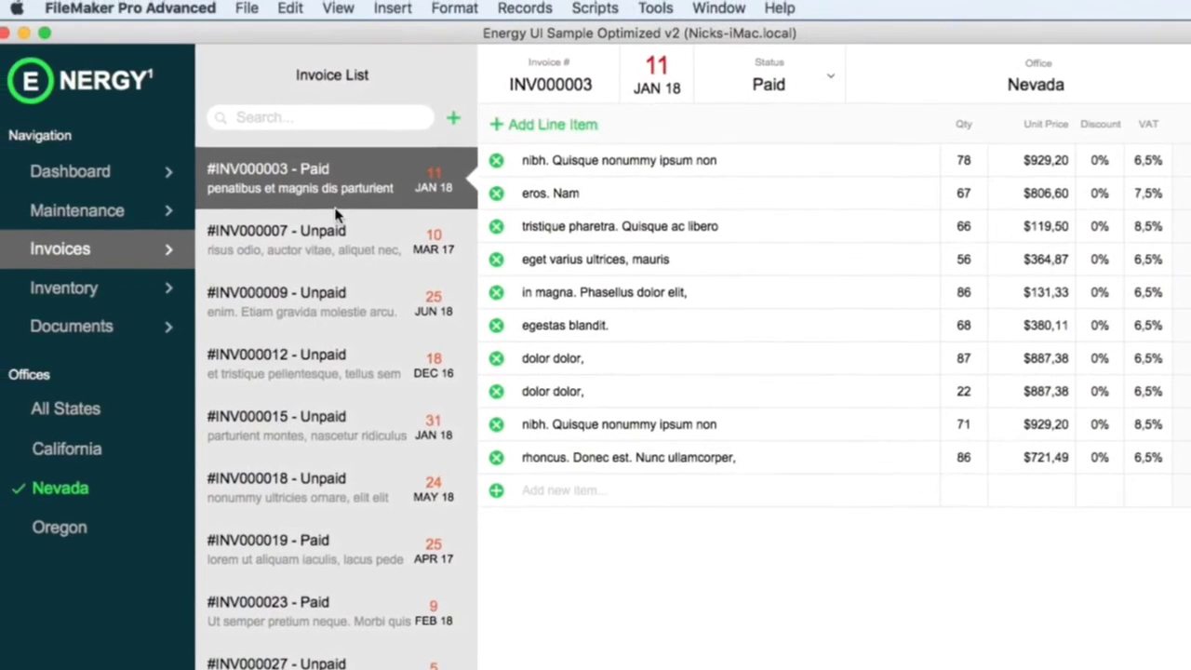